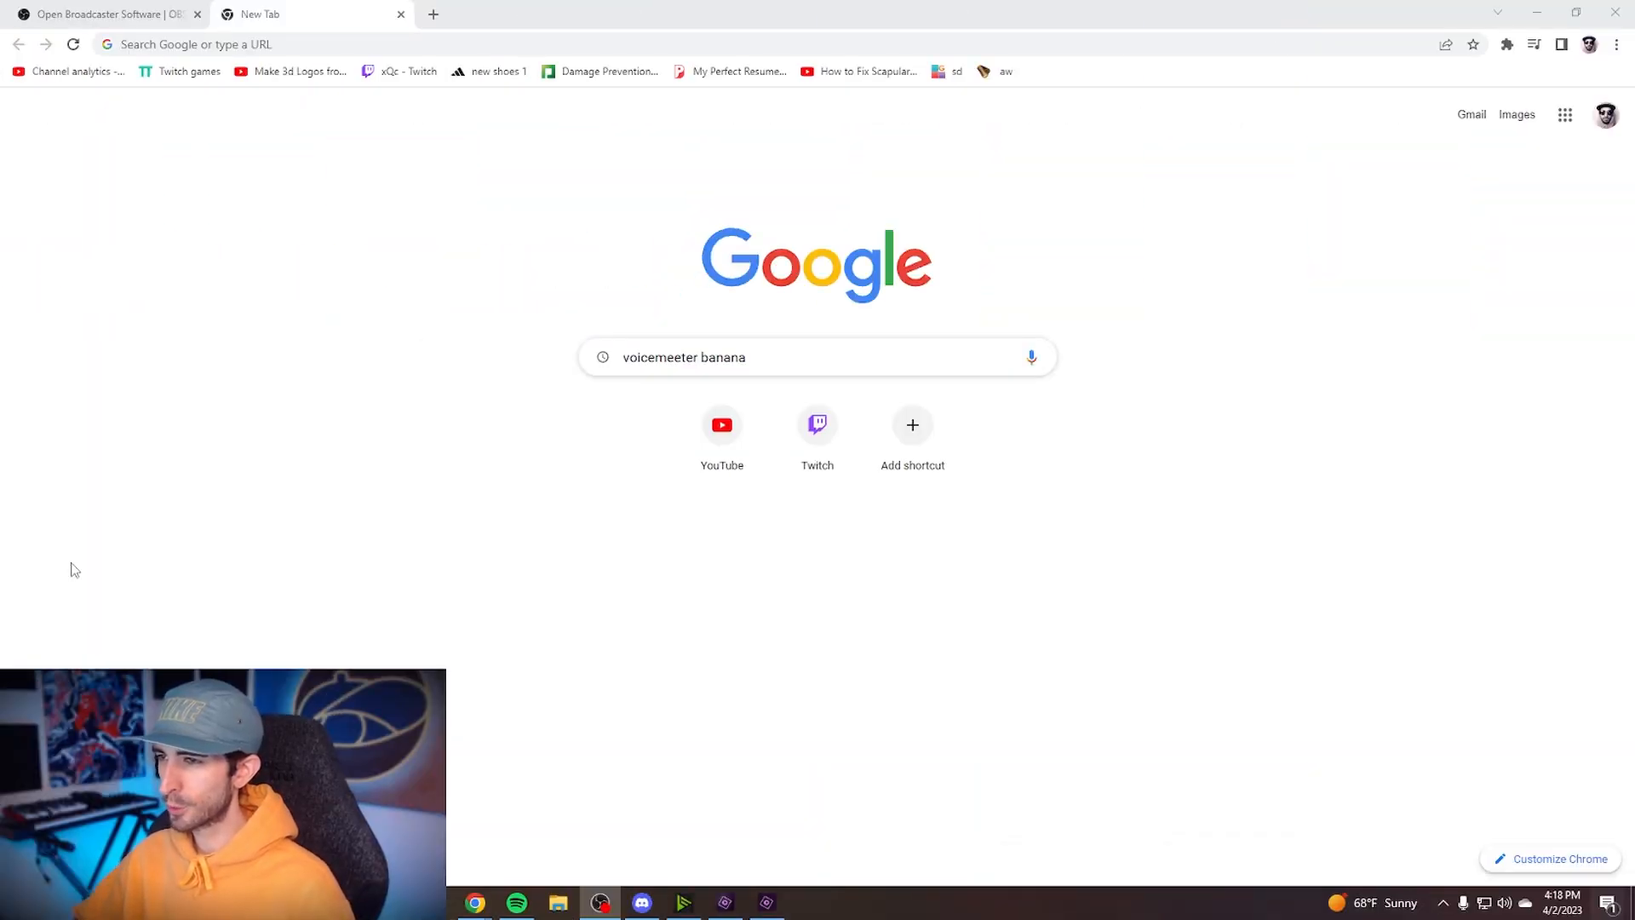
Find the VB-Audio VoiceMeeter Banana page with a Google search for "voicemeeter banana" and download the EXE installer VoicemeeterProSetup.exe
key(Return)
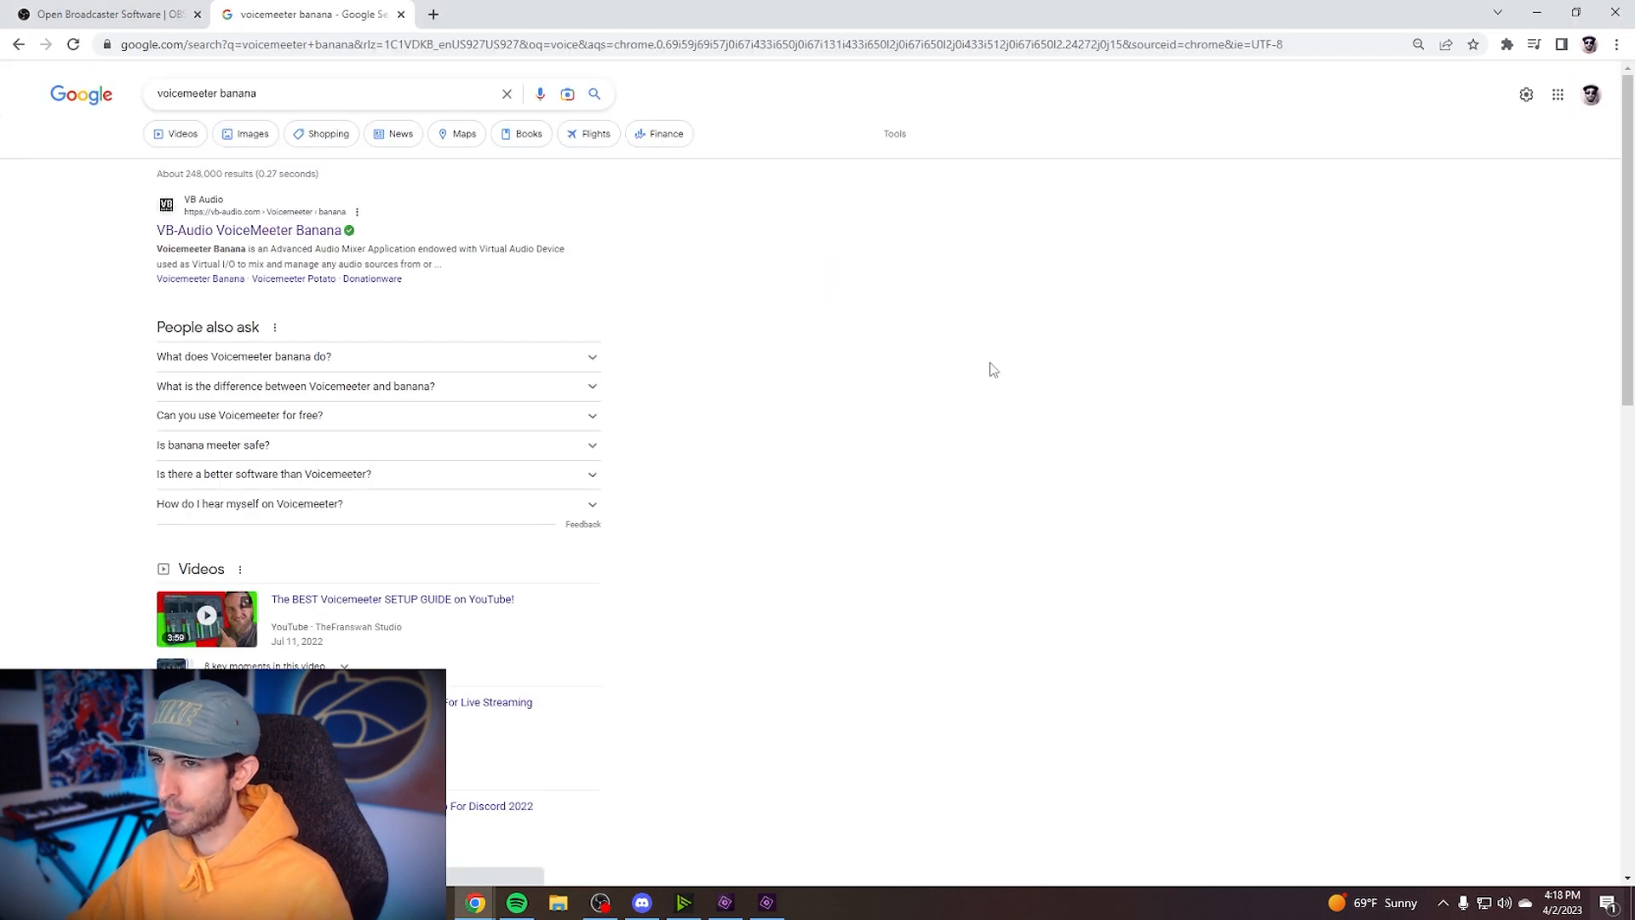
click(277, 232)
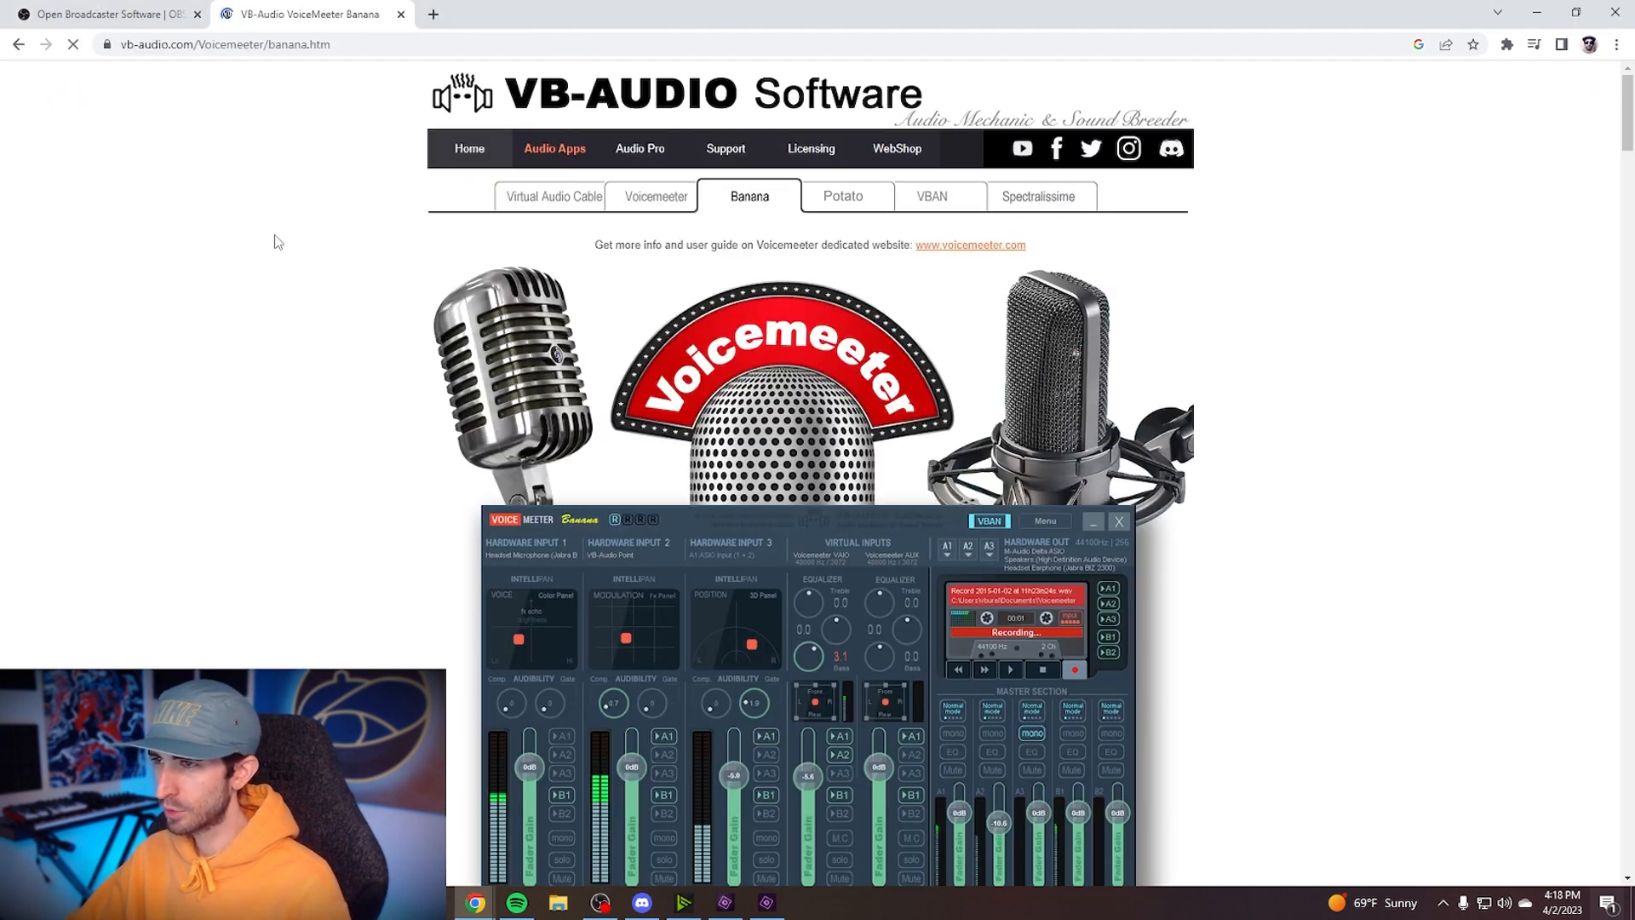
scroll(329, 241, down, 7)
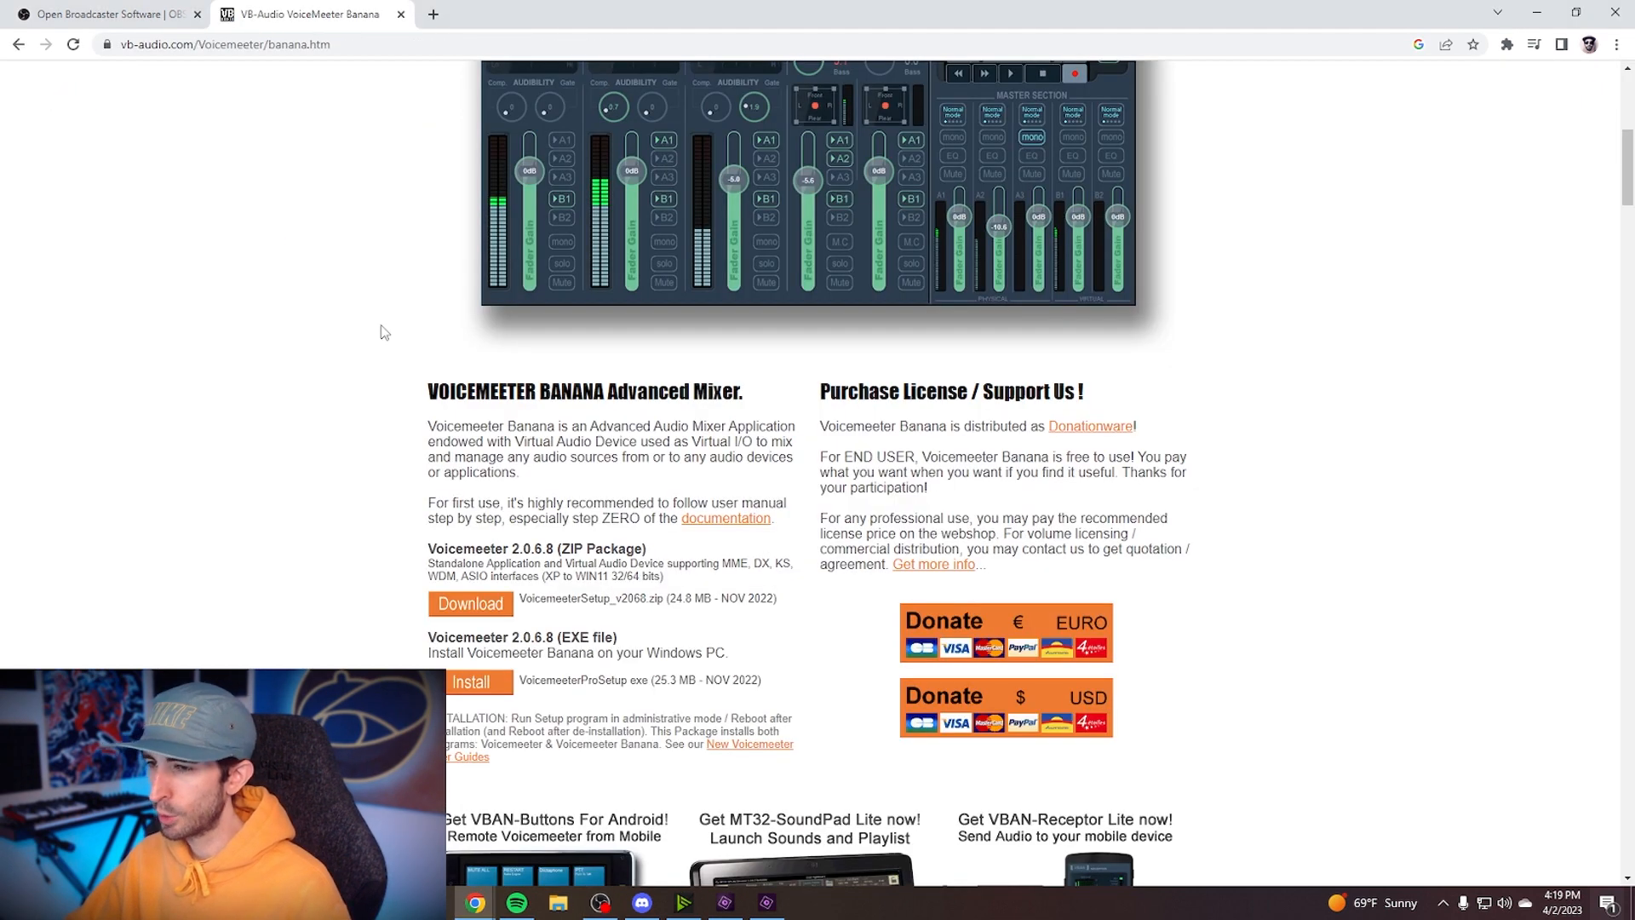
click(482, 687)
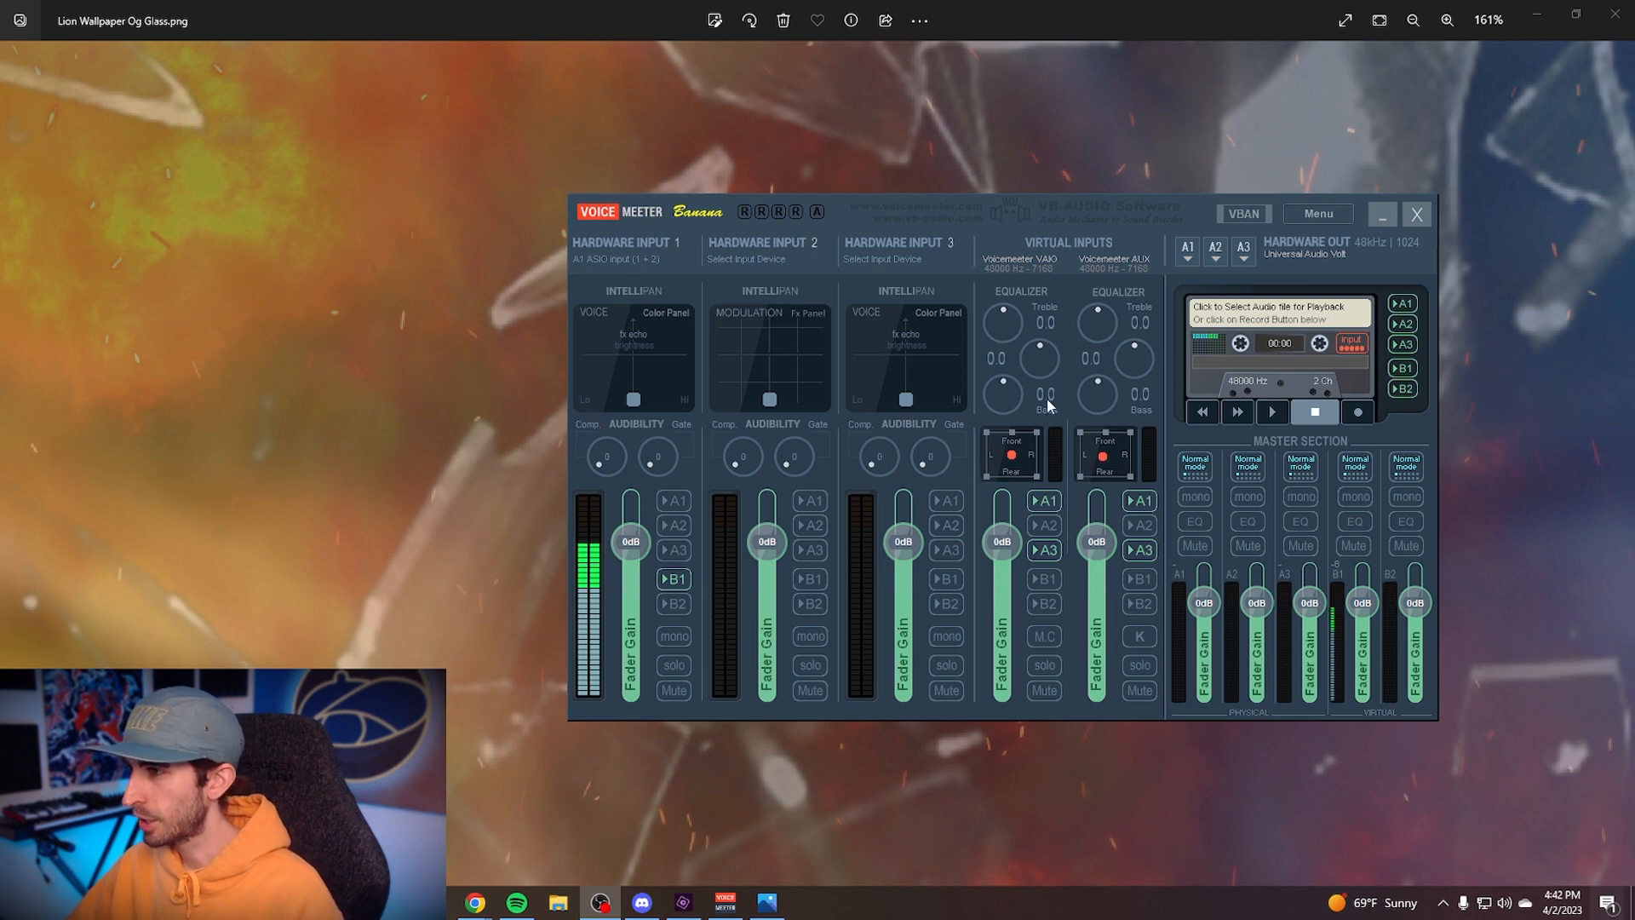
Check the device choices for hardware output A1 in VoiceMeeter Banana and minimise the mixer window
click(1186, 255)
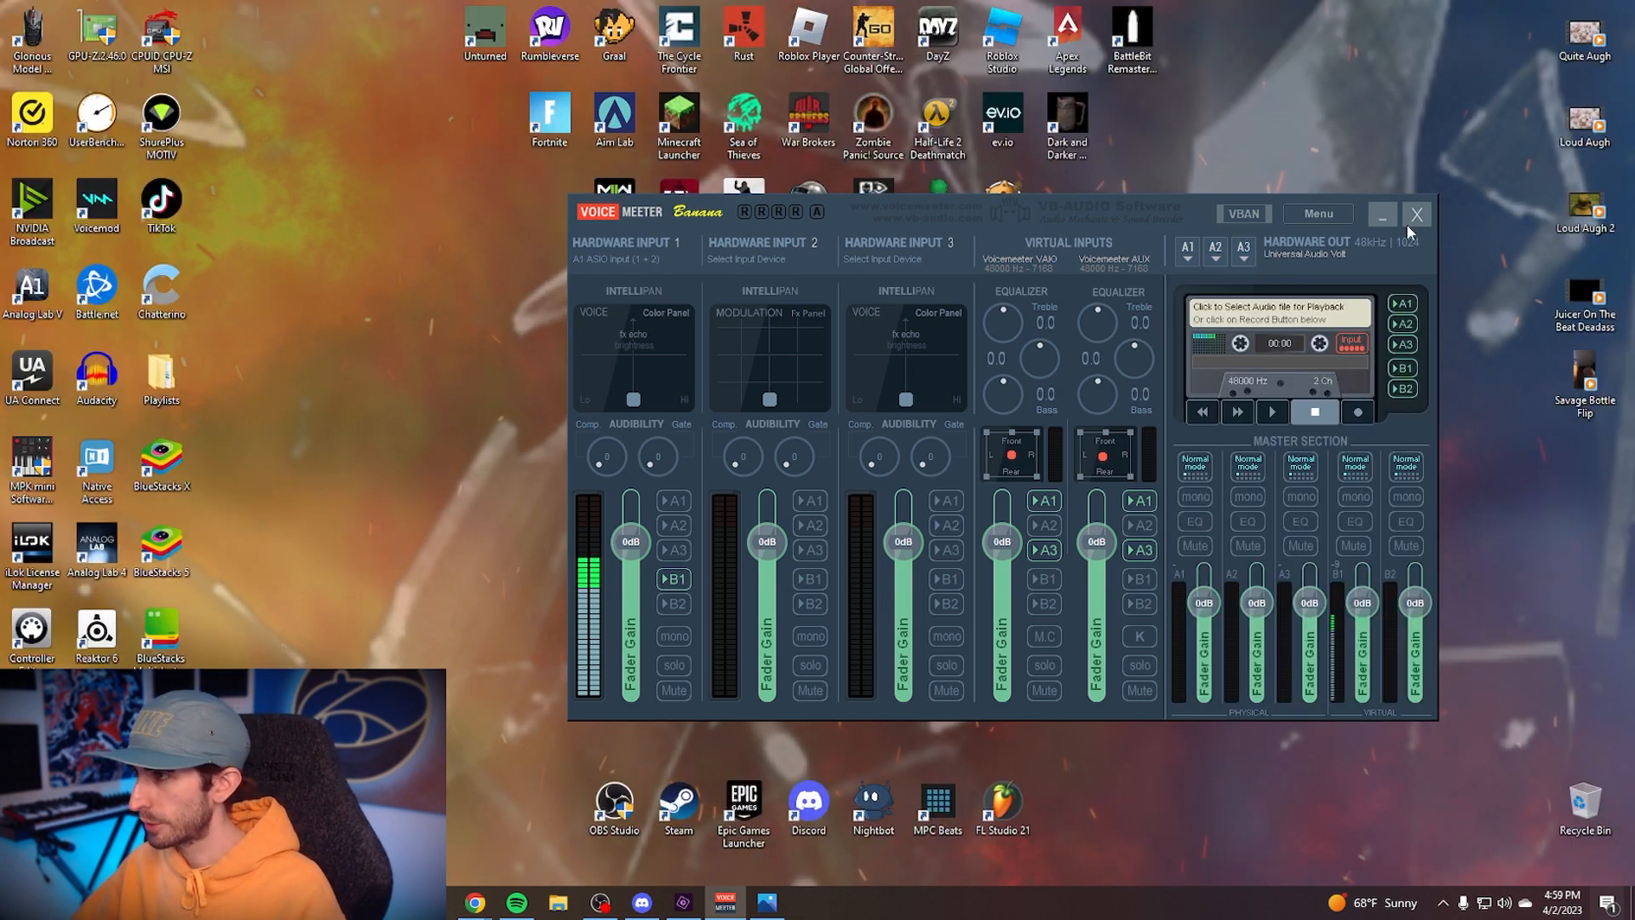
click(1383, 215)
In the Windows sound settings, make VoiceMeeter Input (VB-Audio VoiceMeeter VAIO) the output device and check the input device choice
right_click(986, 417)
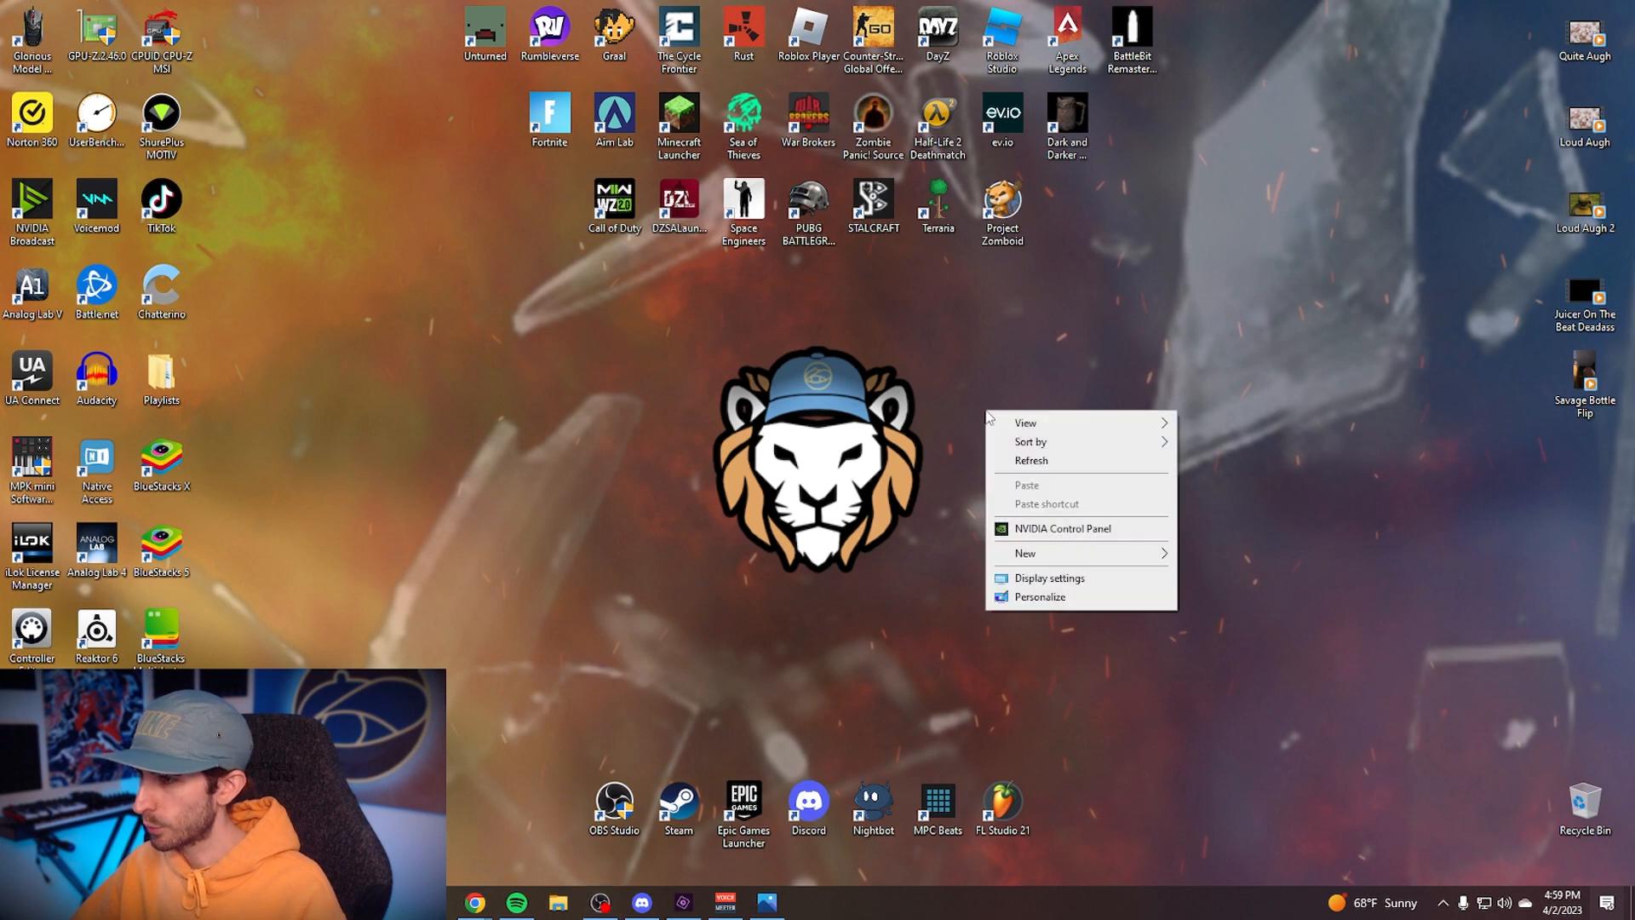
click(1064, 579)
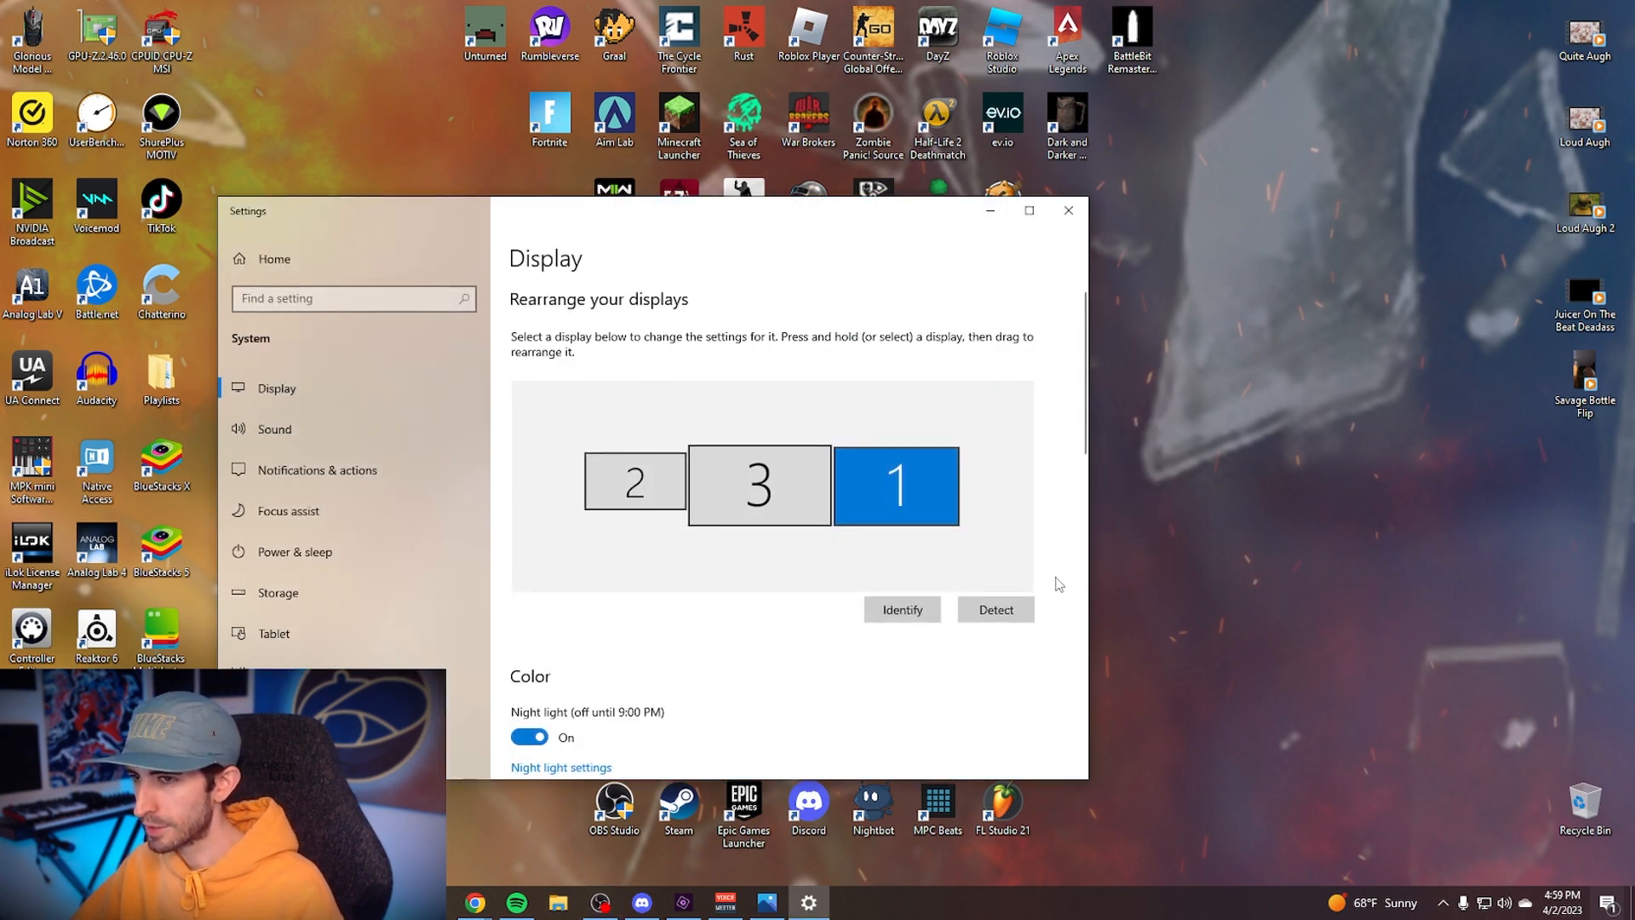
click(274, 428)
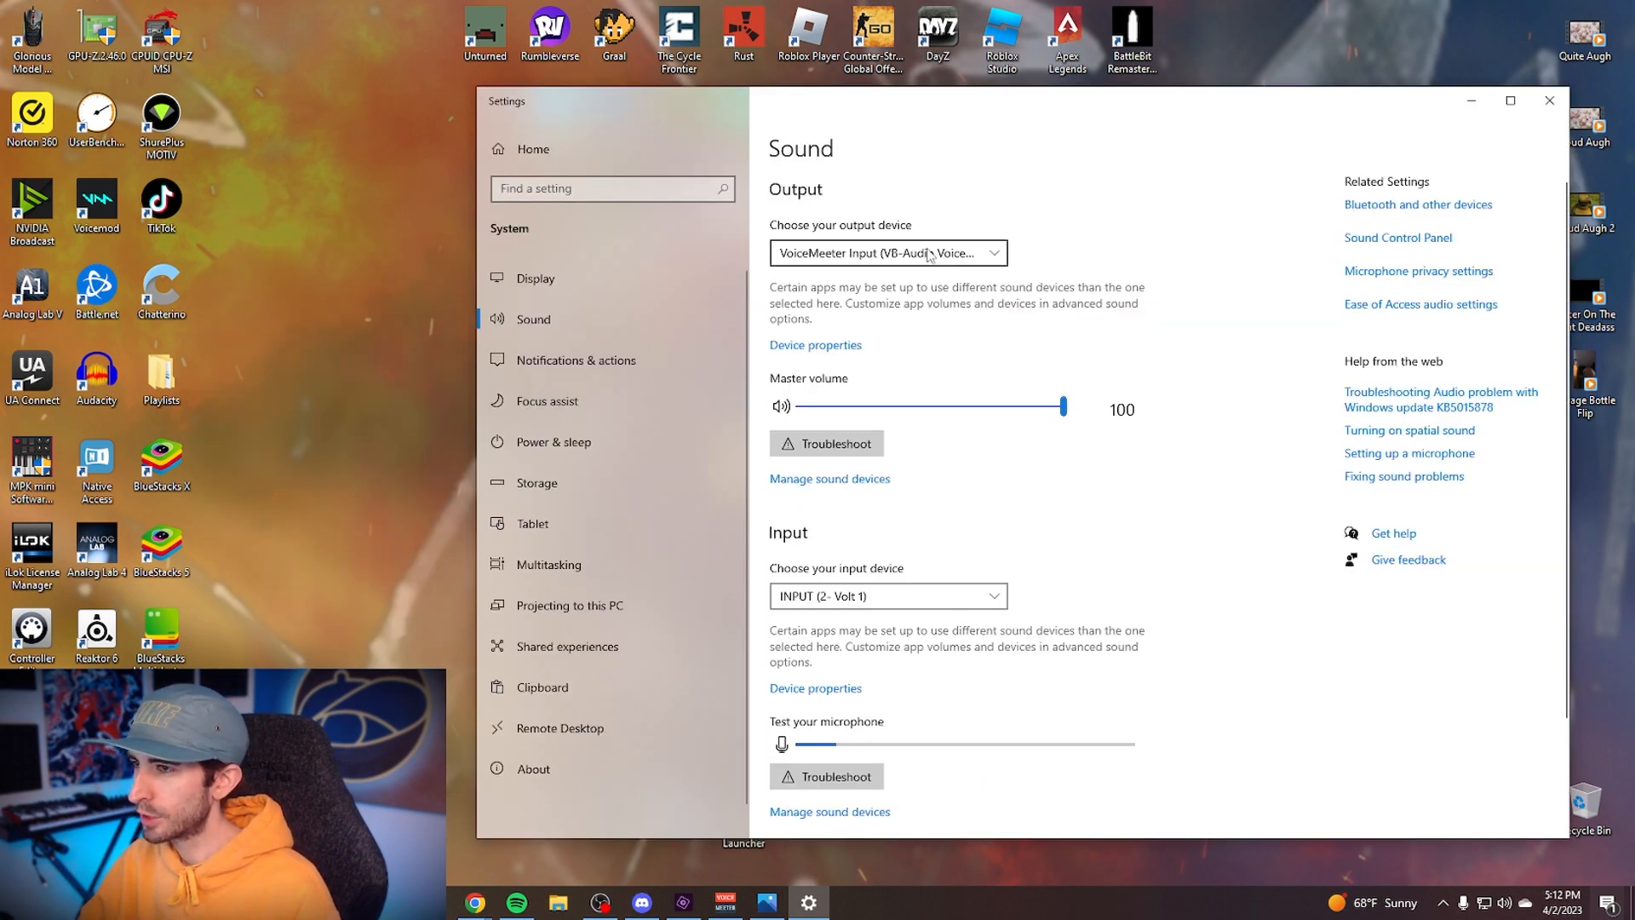
click(984, 246)
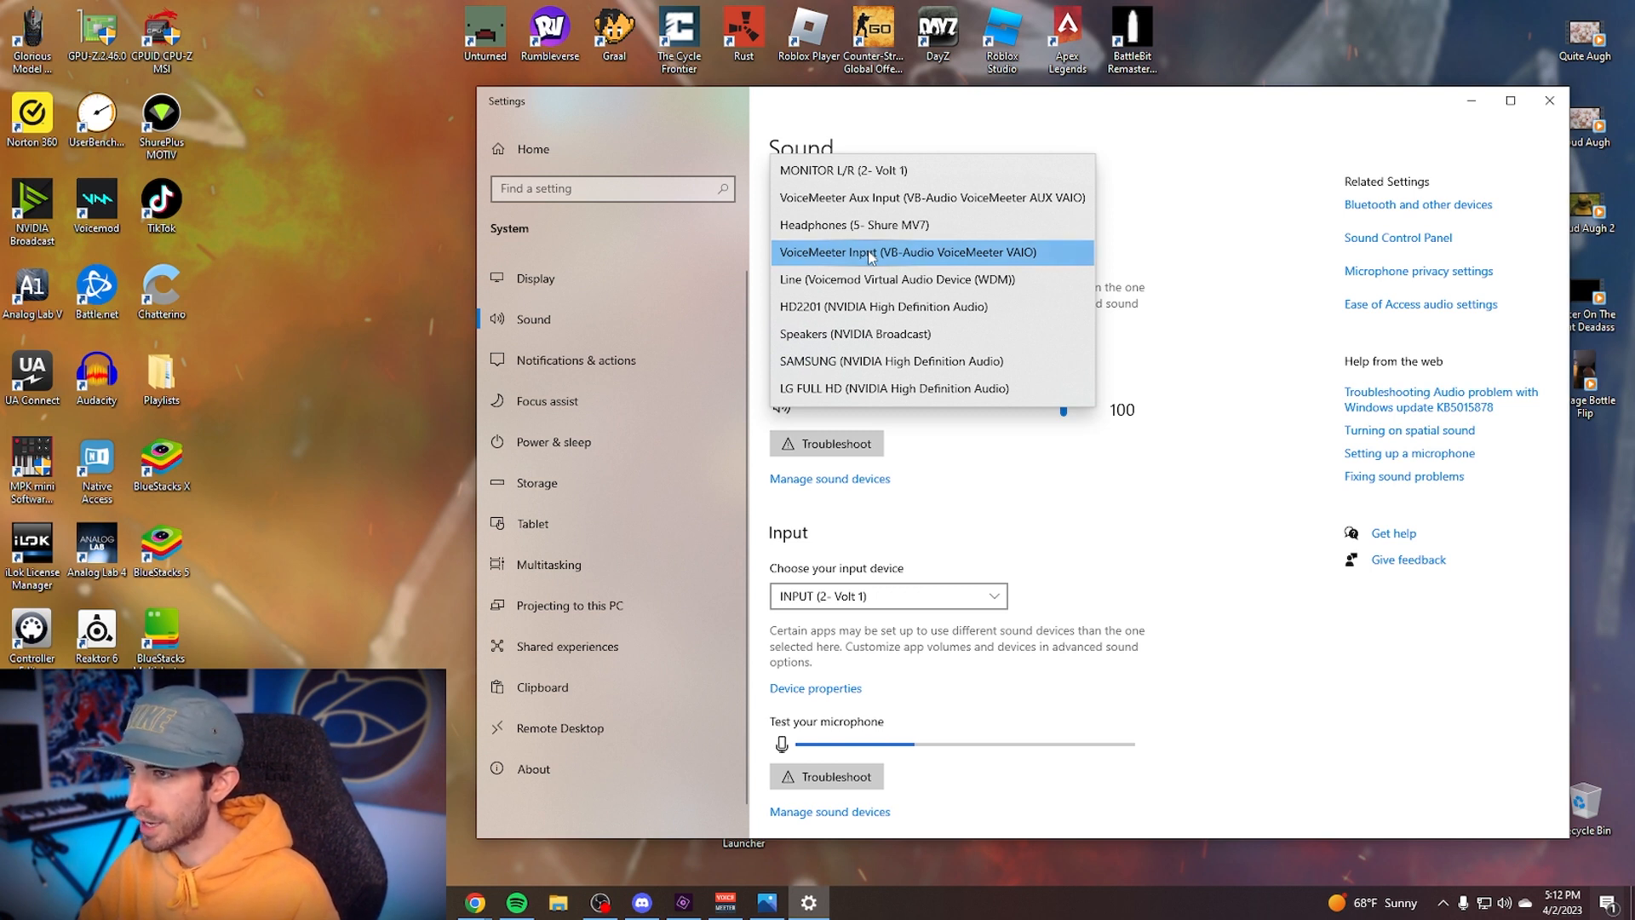
click(939, 543)
click(930, 596)
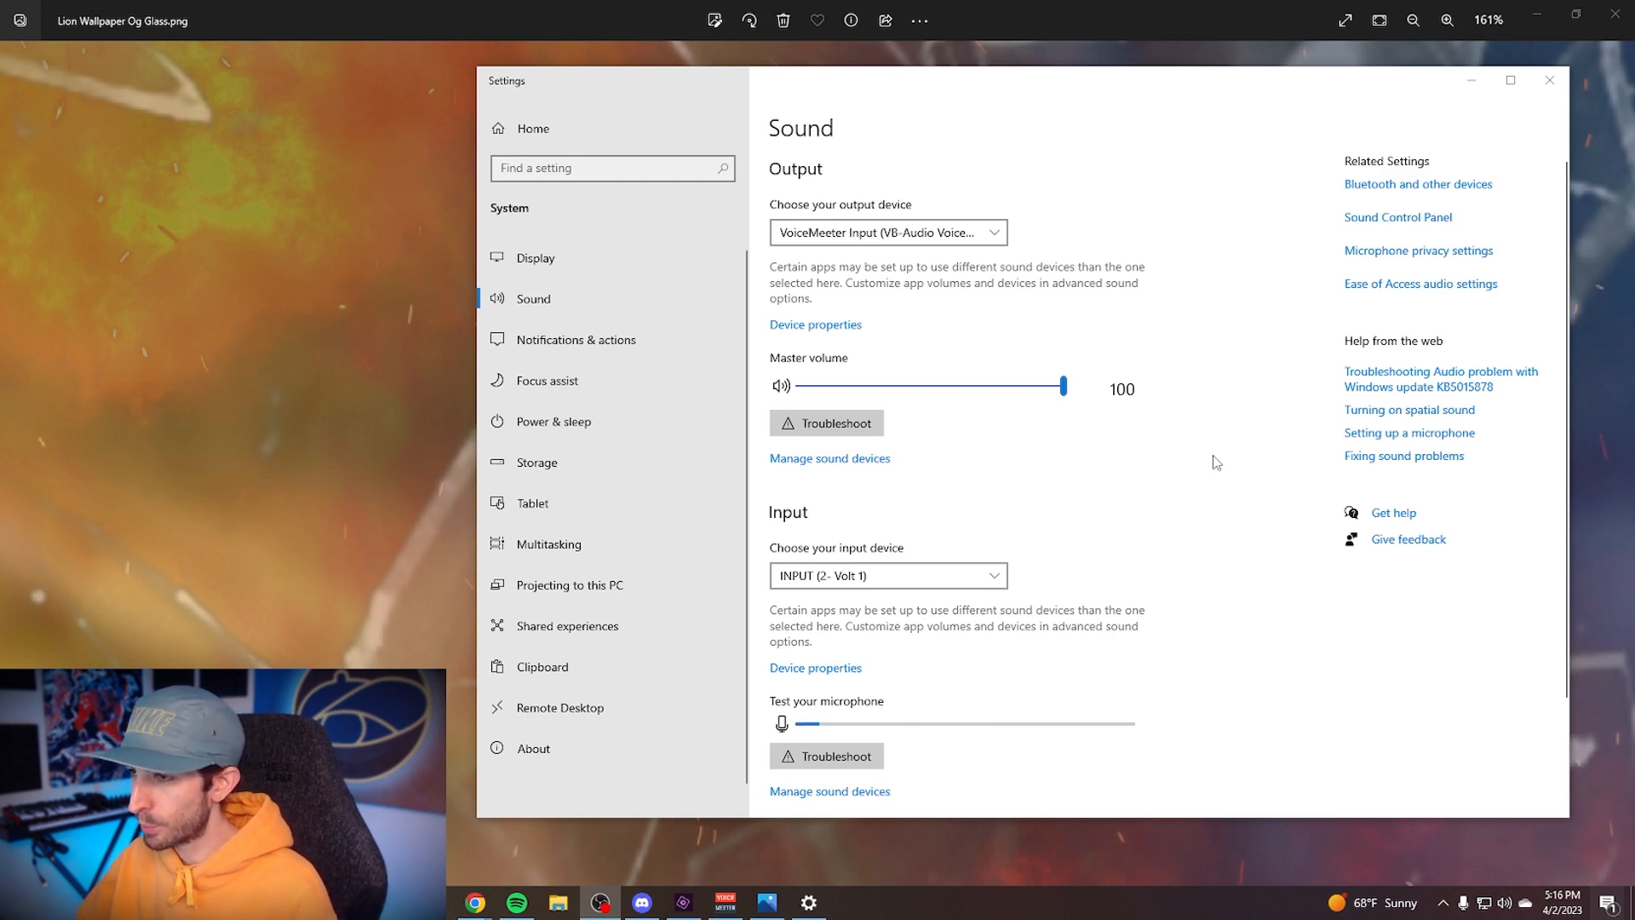
In the Windows per-app volume and device preferences, set Microsoft Edge's output to VoiceMeeter Aux Input (VB-Audio VoiceMeeter AUX VAIO)
scroll(1216, 462, down, 3)
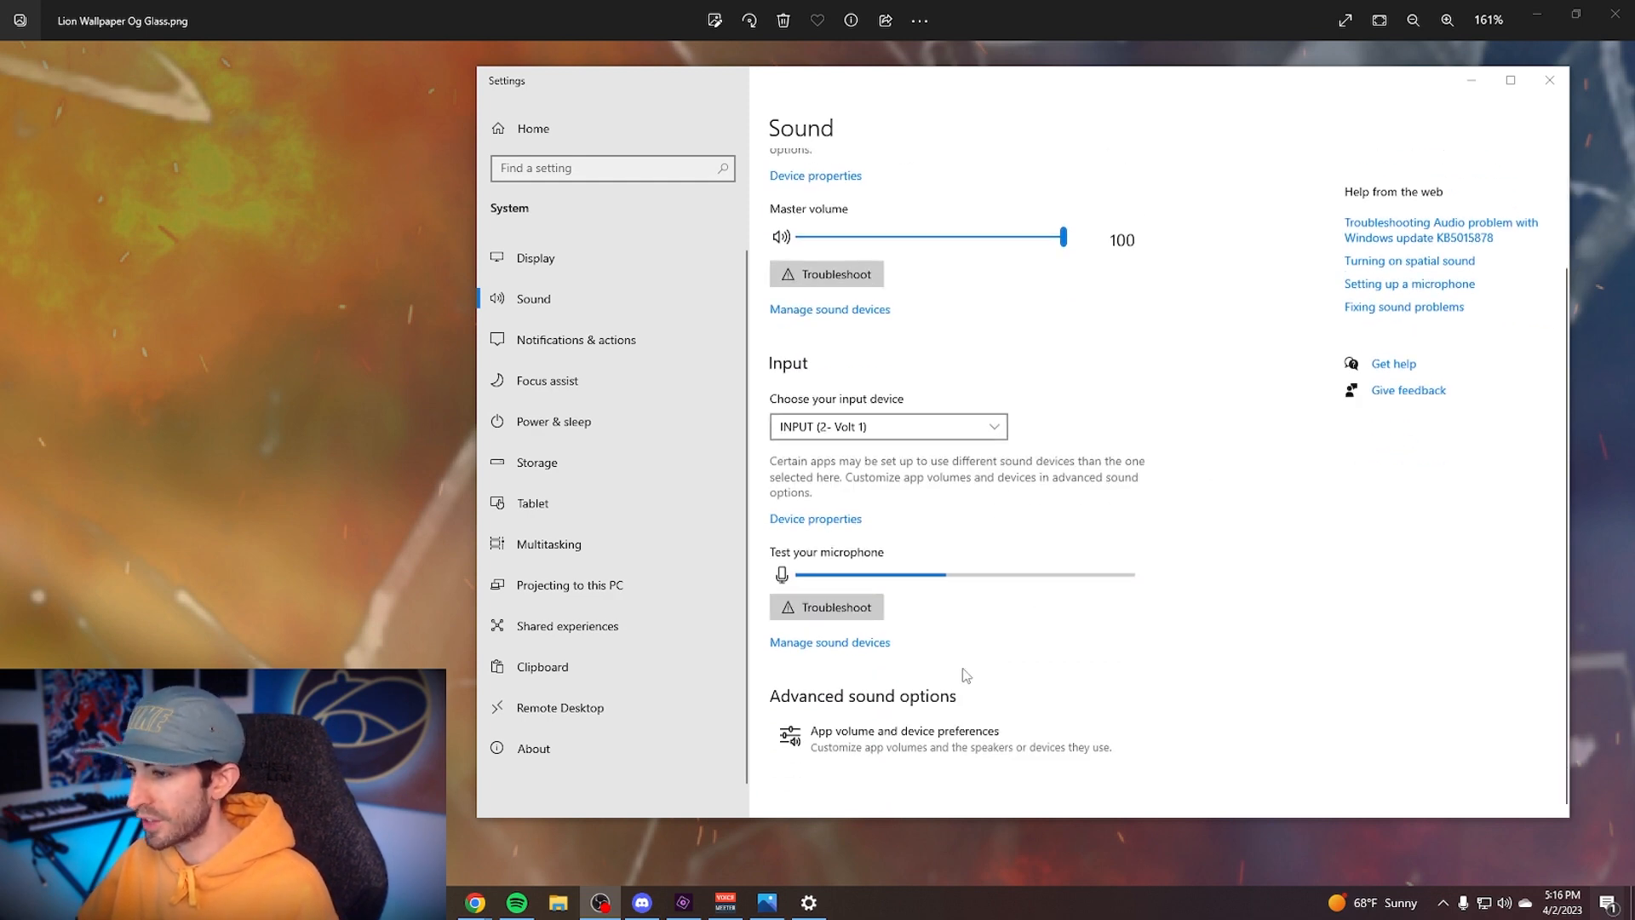
click(924, 732)
scroll(973, 607, down, 3)
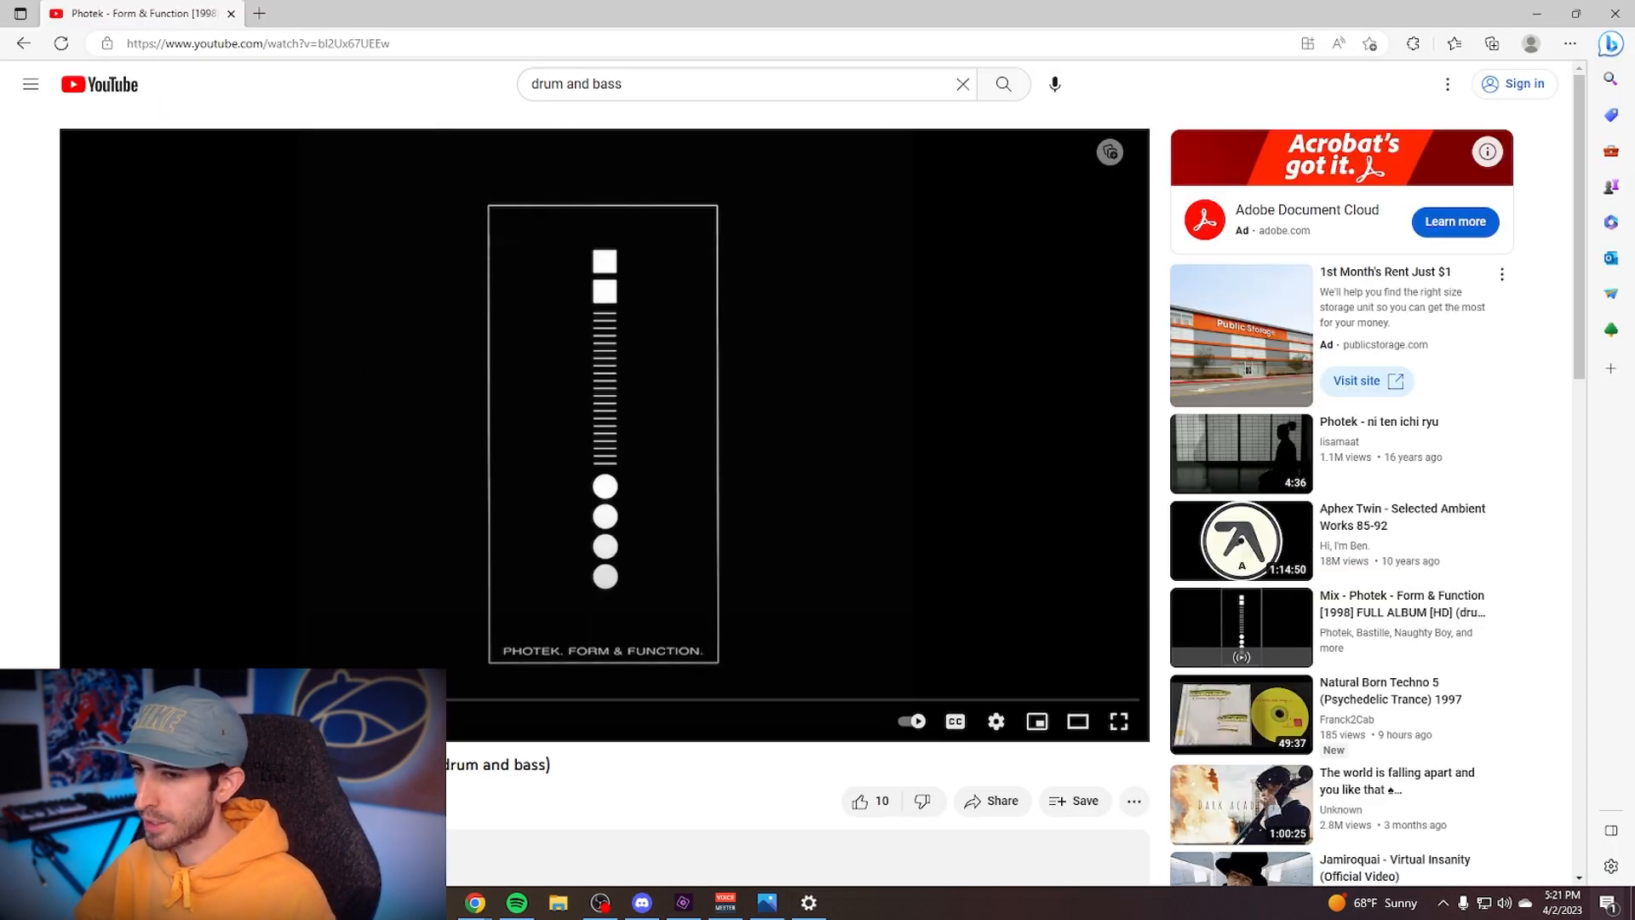
click(809, 902)
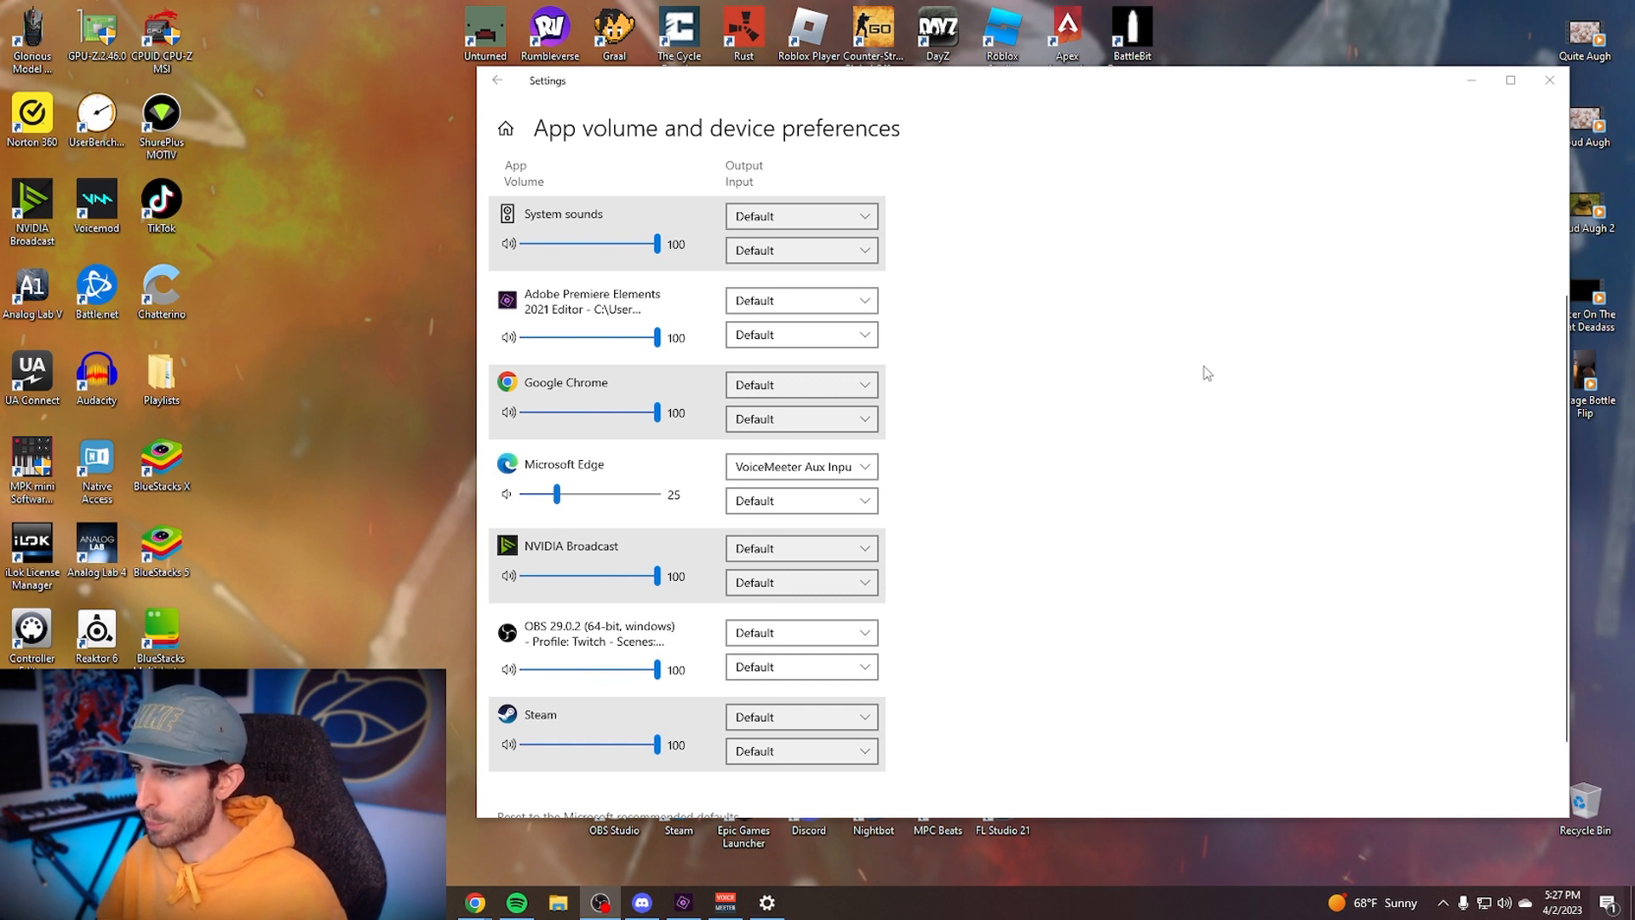
click(797, 474)
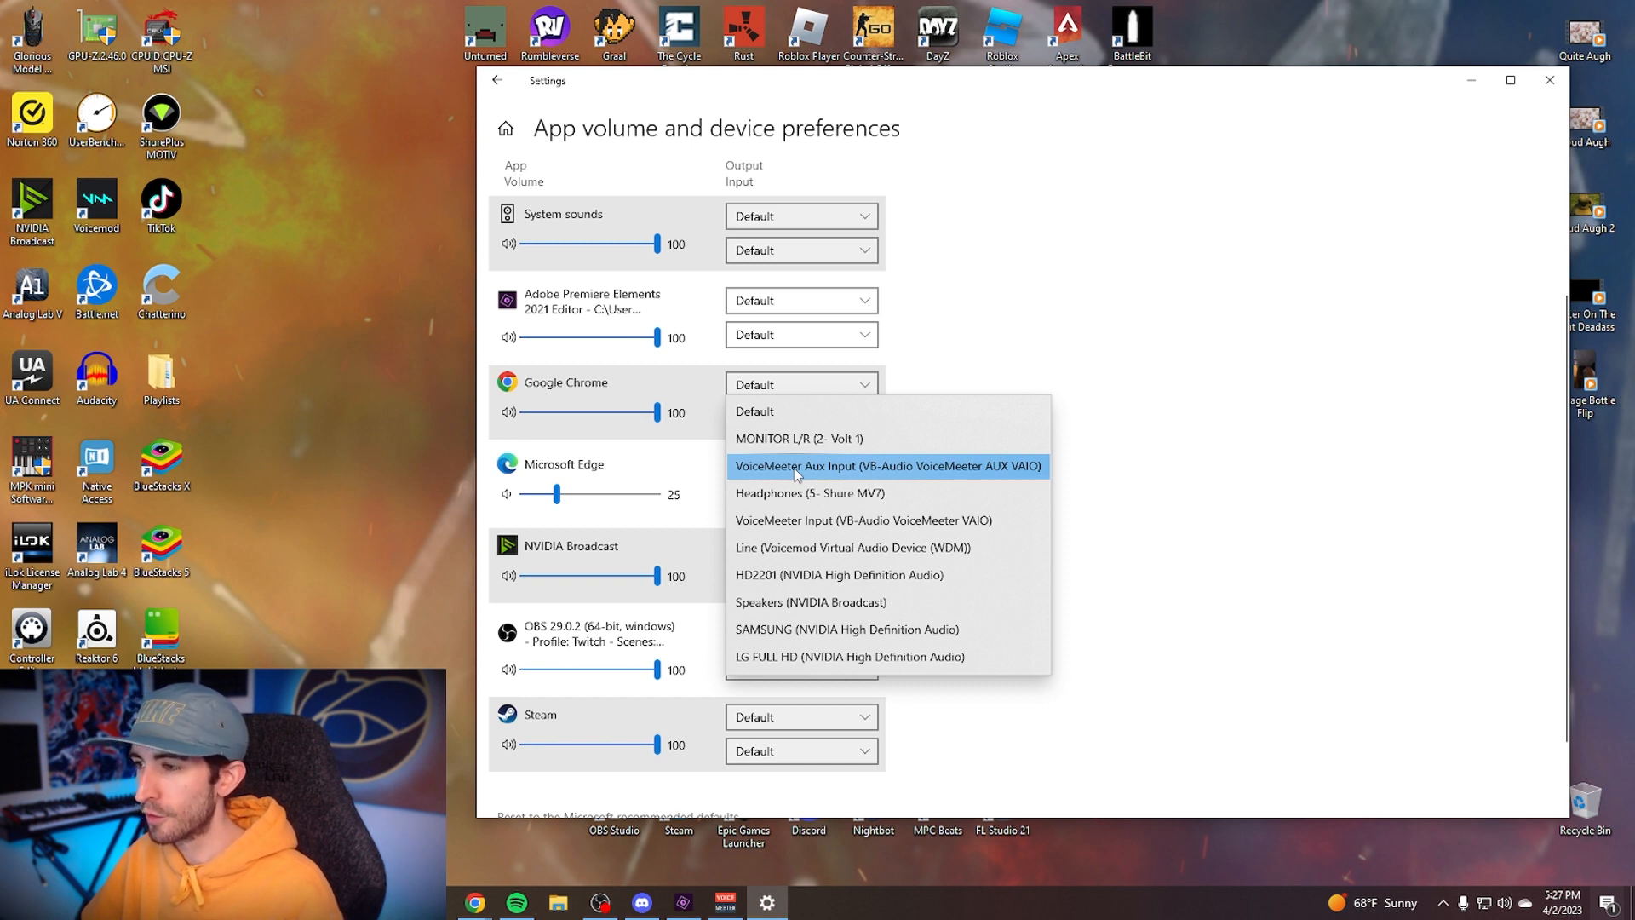
click(797, 467)
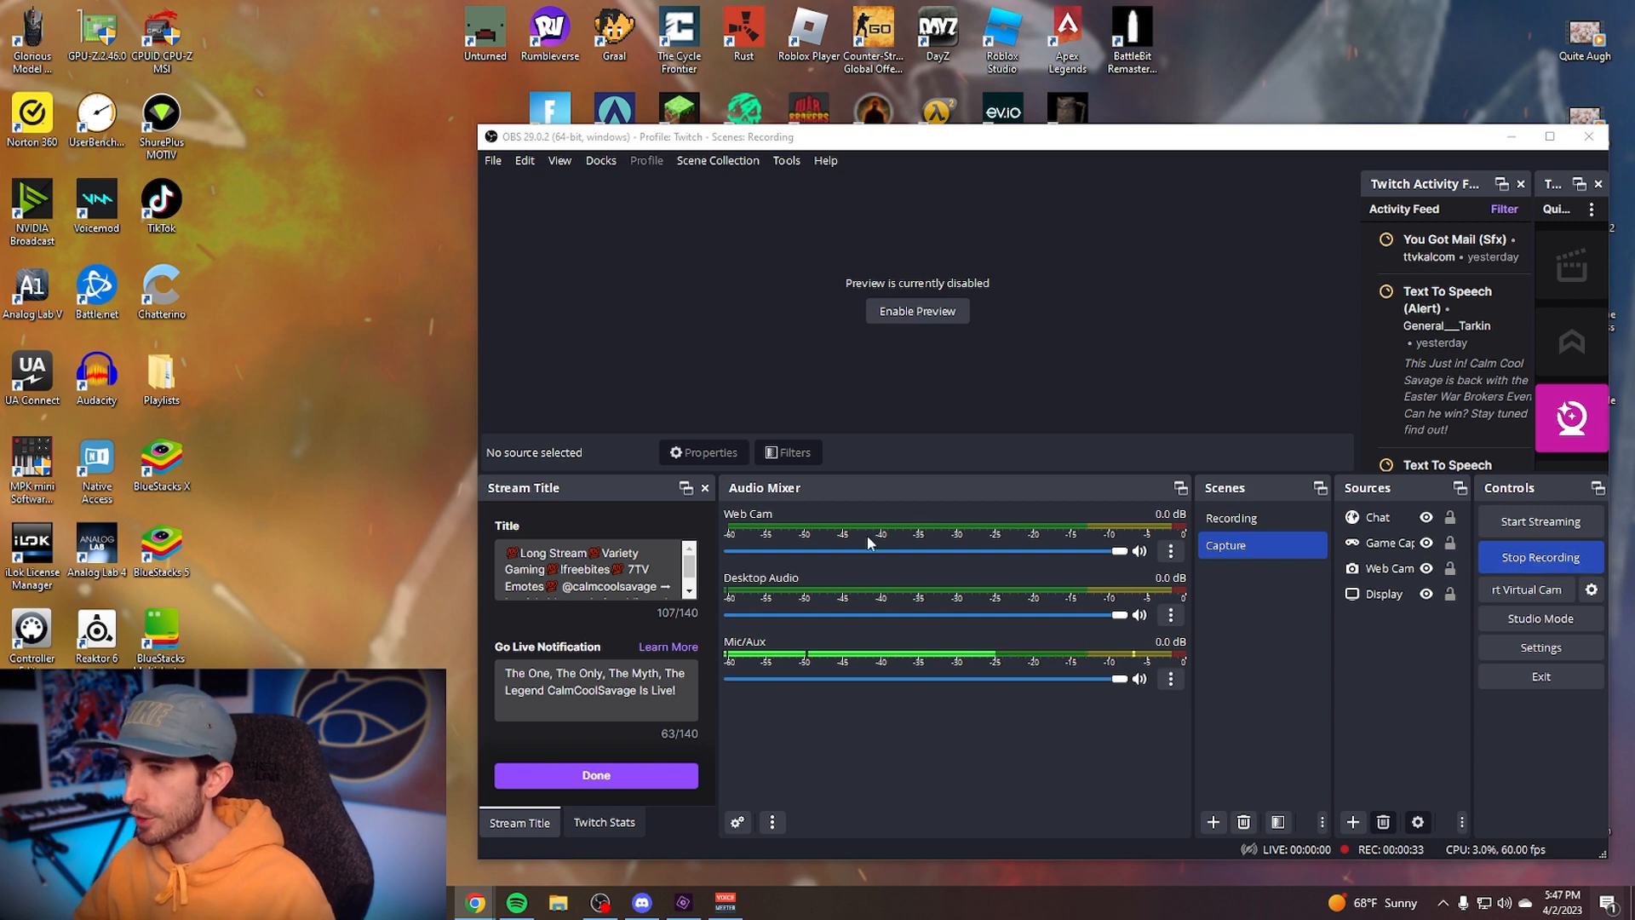
Switch to OBS and set the Desktop Audio device to VoiceMeeter Input (VB-Audio VoiceMeeter VAIO)
click(1171, 615)
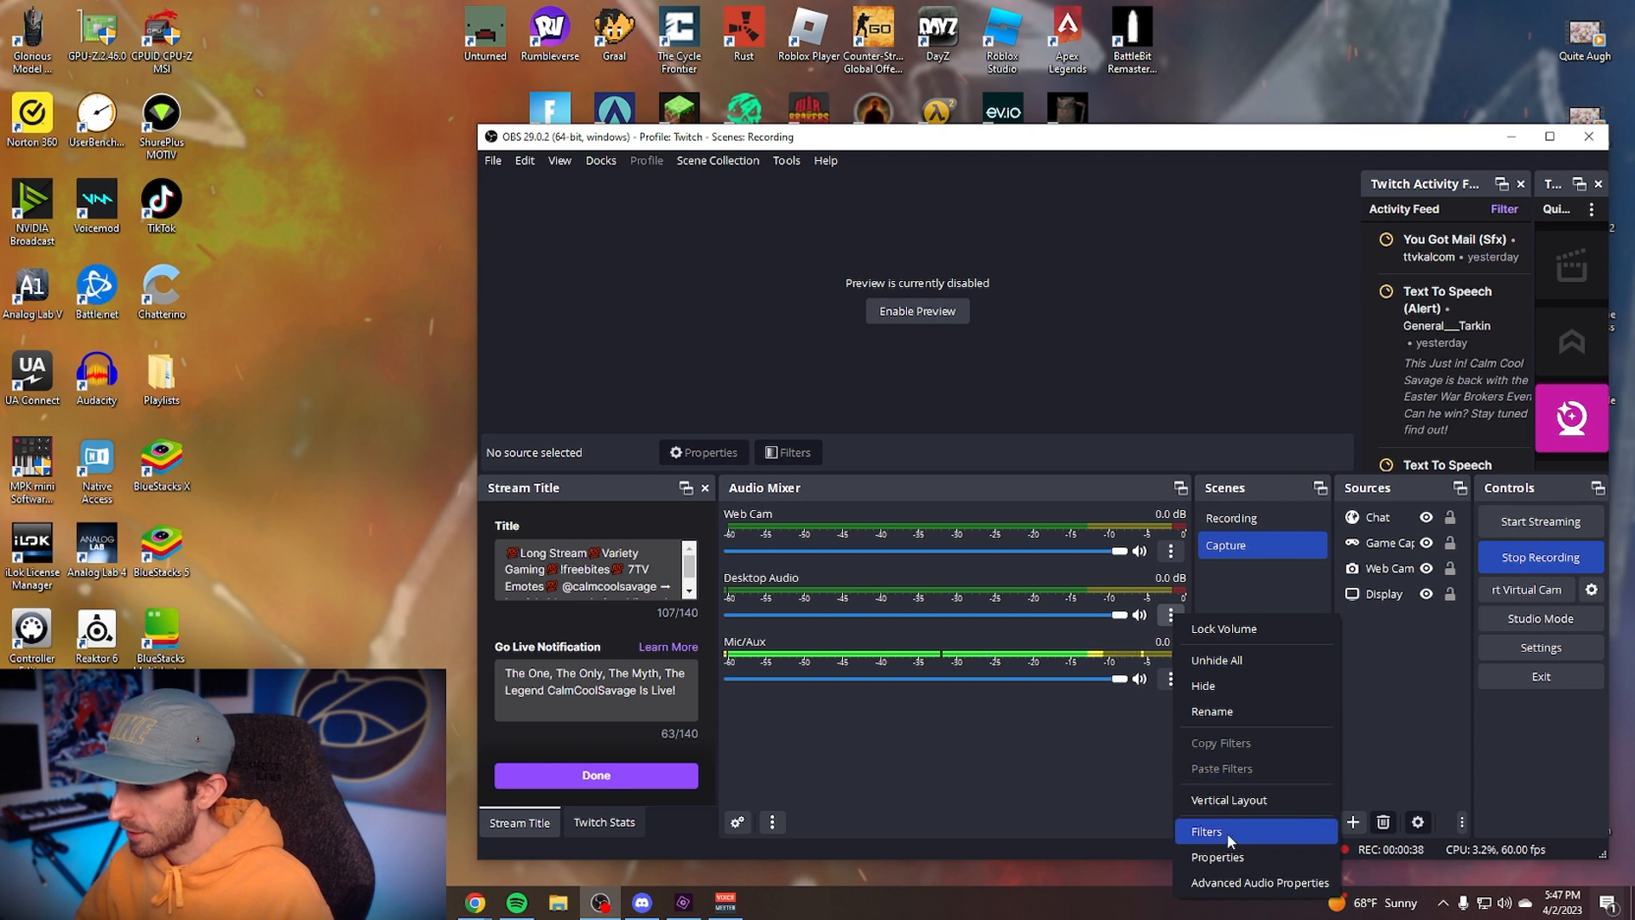
click(1223, 861)
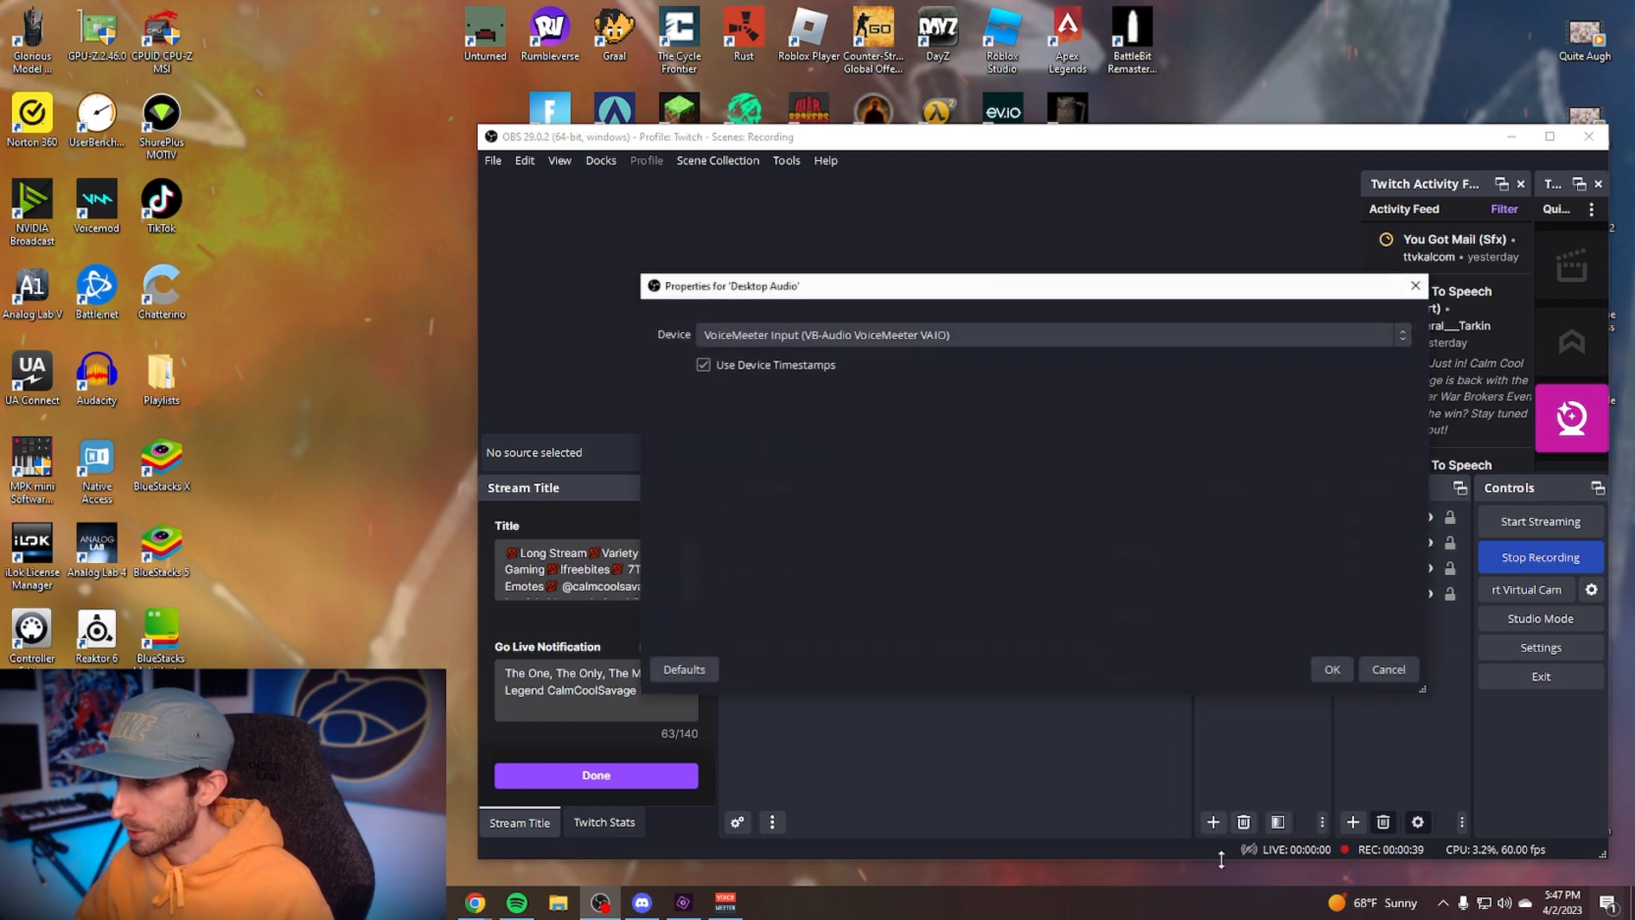
click(843, 333)
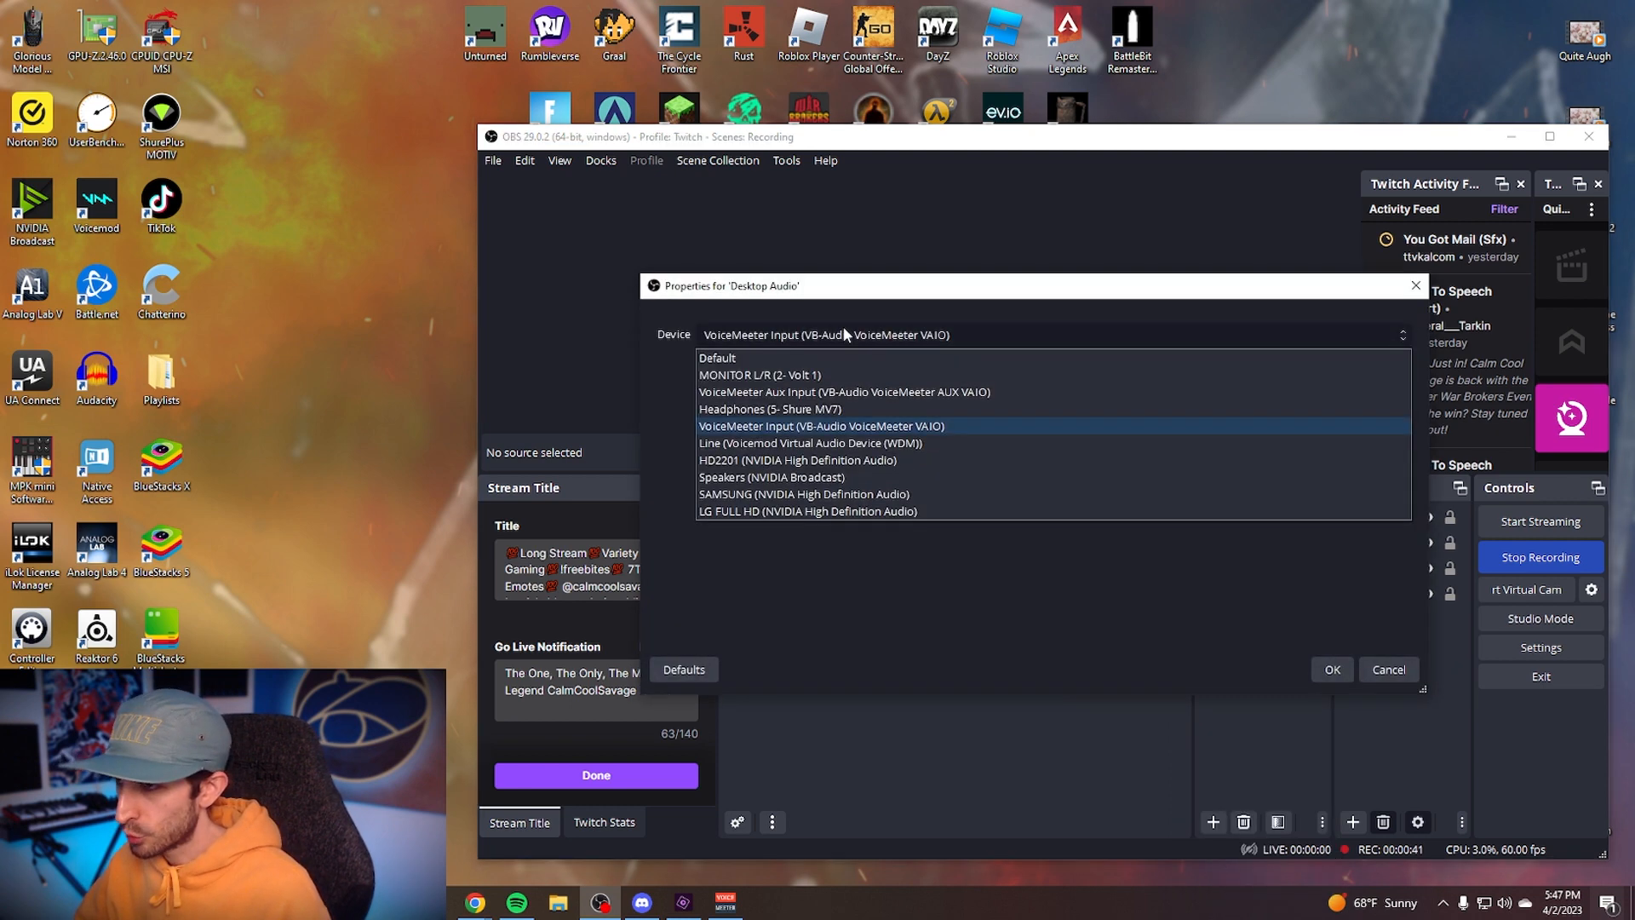
click(796, 432)
click(1331, 669)
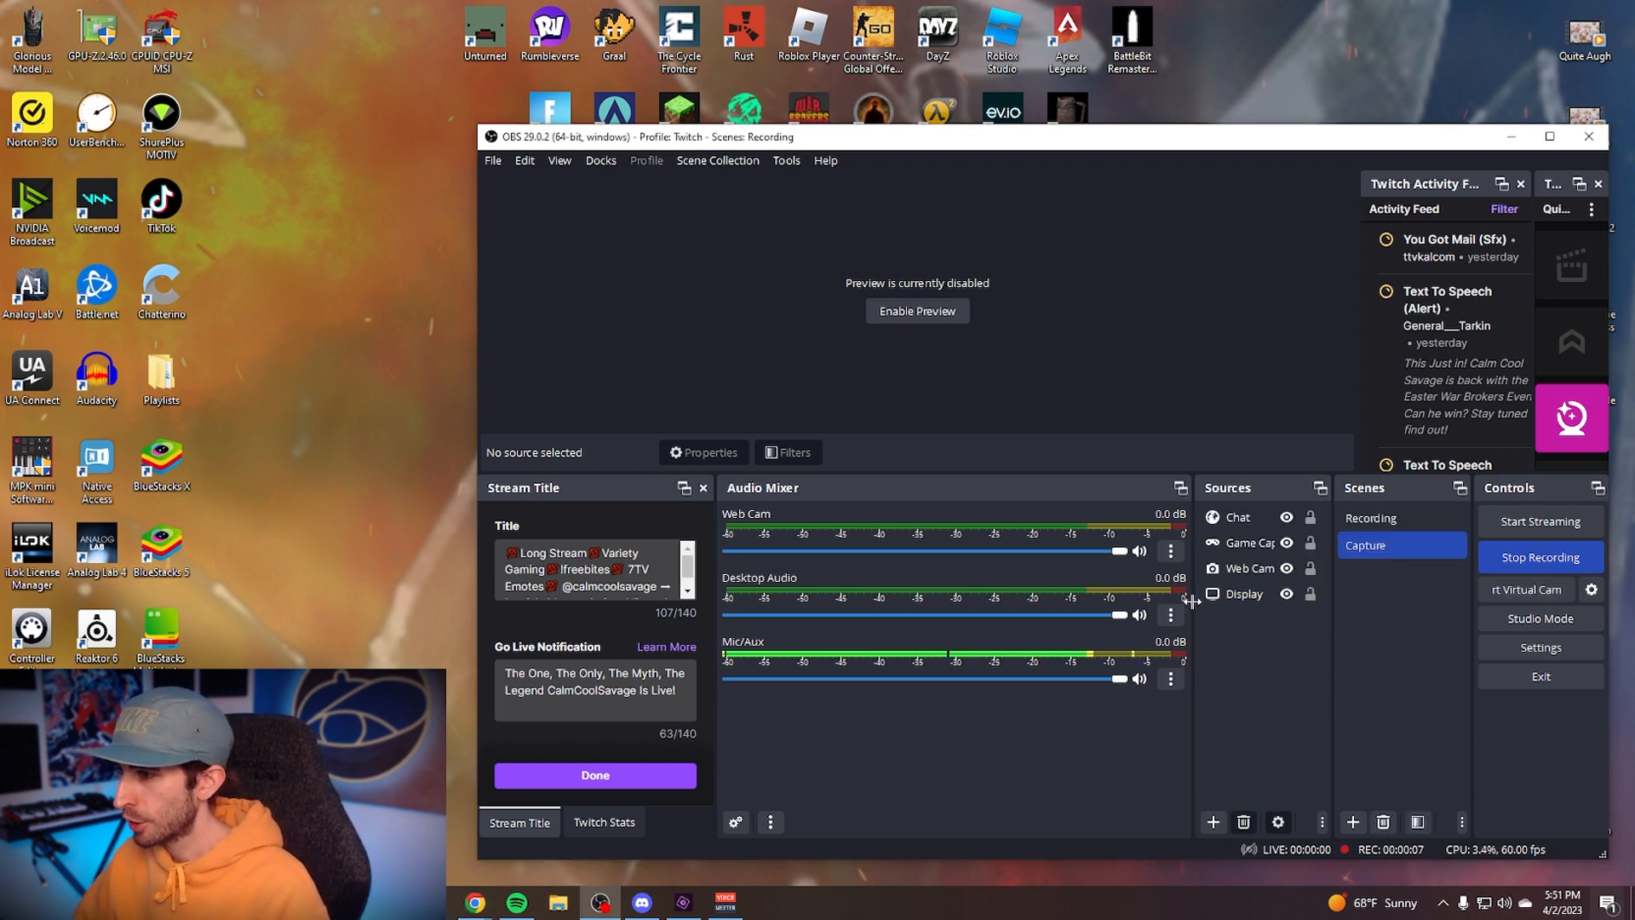
Widen the Sources area and add an Audio Output Capture source named "Stream music" to the Capture scene
drag(1190, 601, 994, 588)
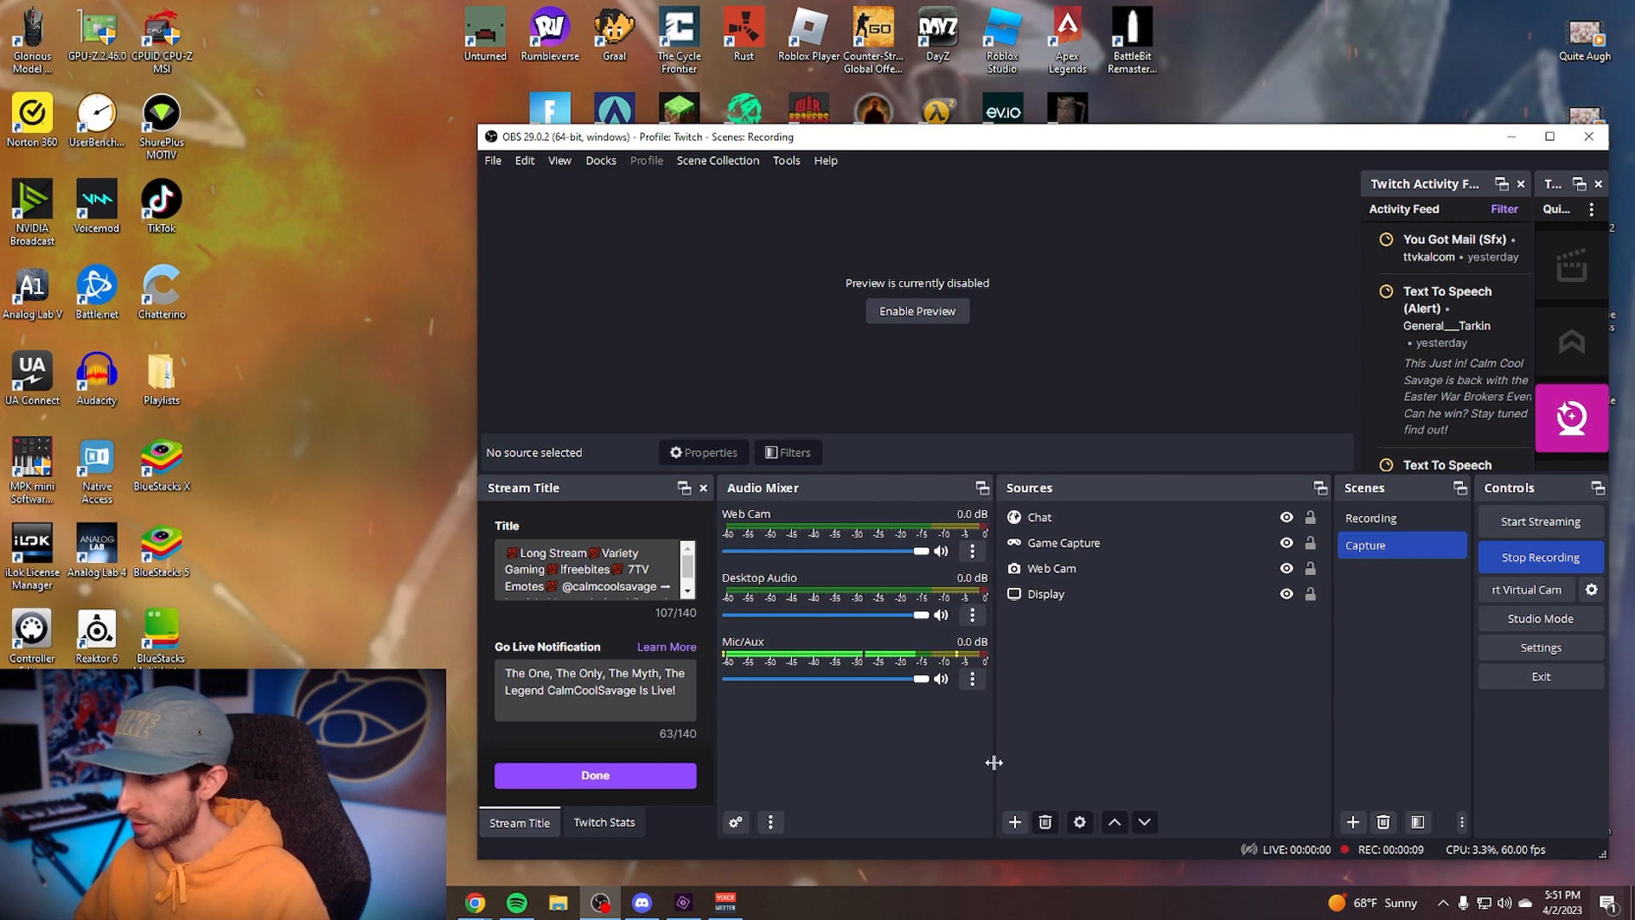
click(1013, 822)
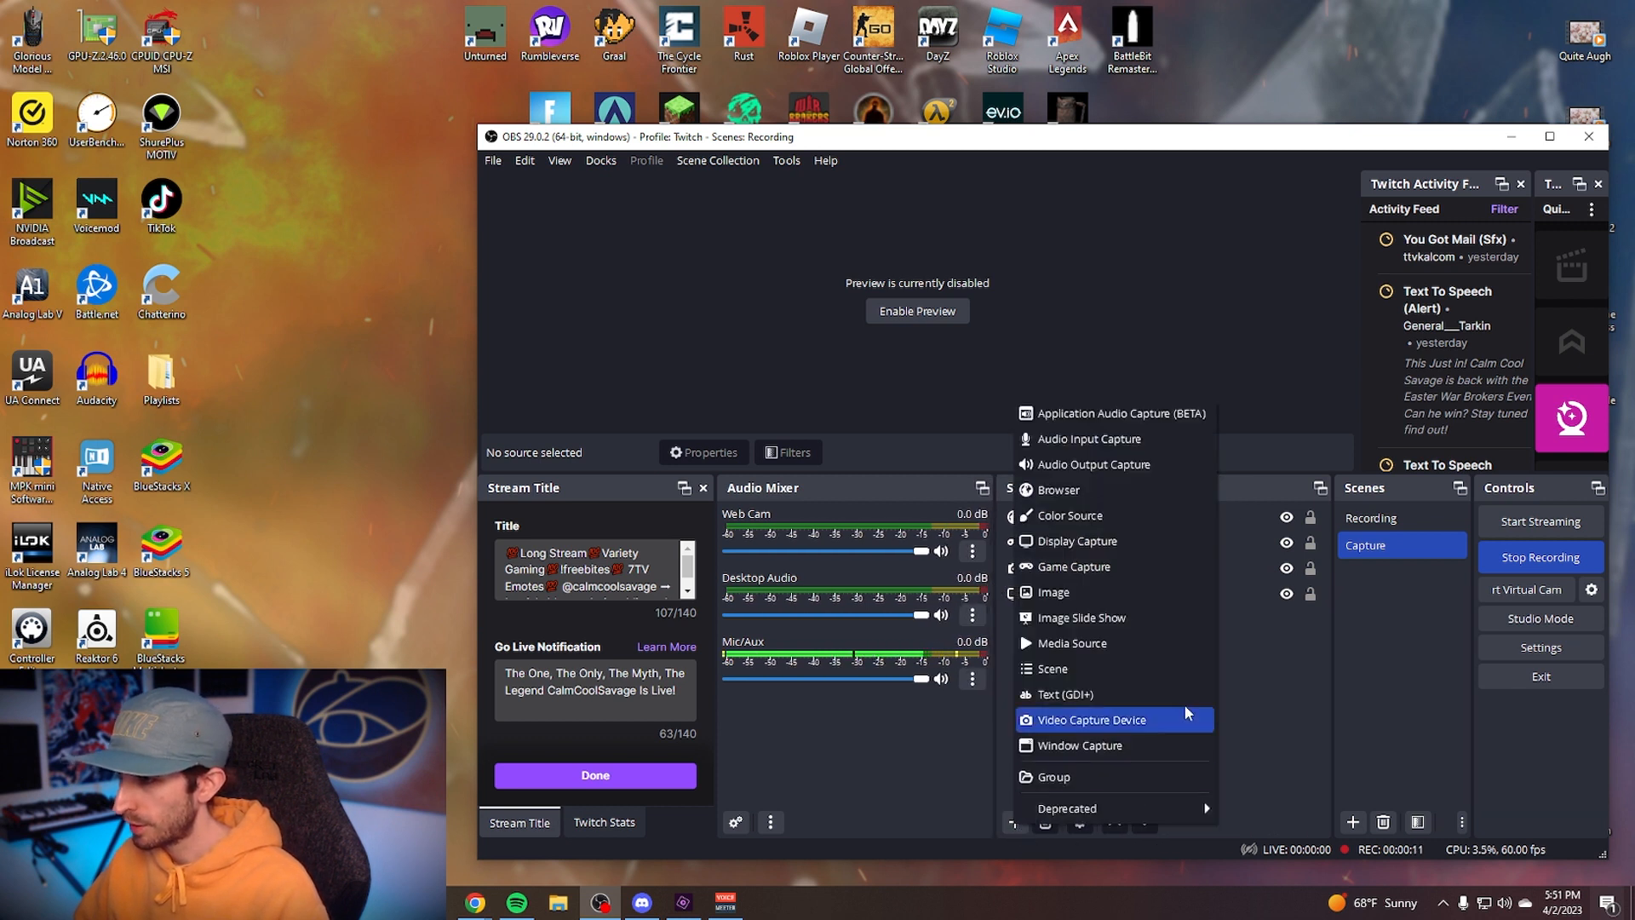
click(1066, 467)
text(Stream music)
click(1087, 603)
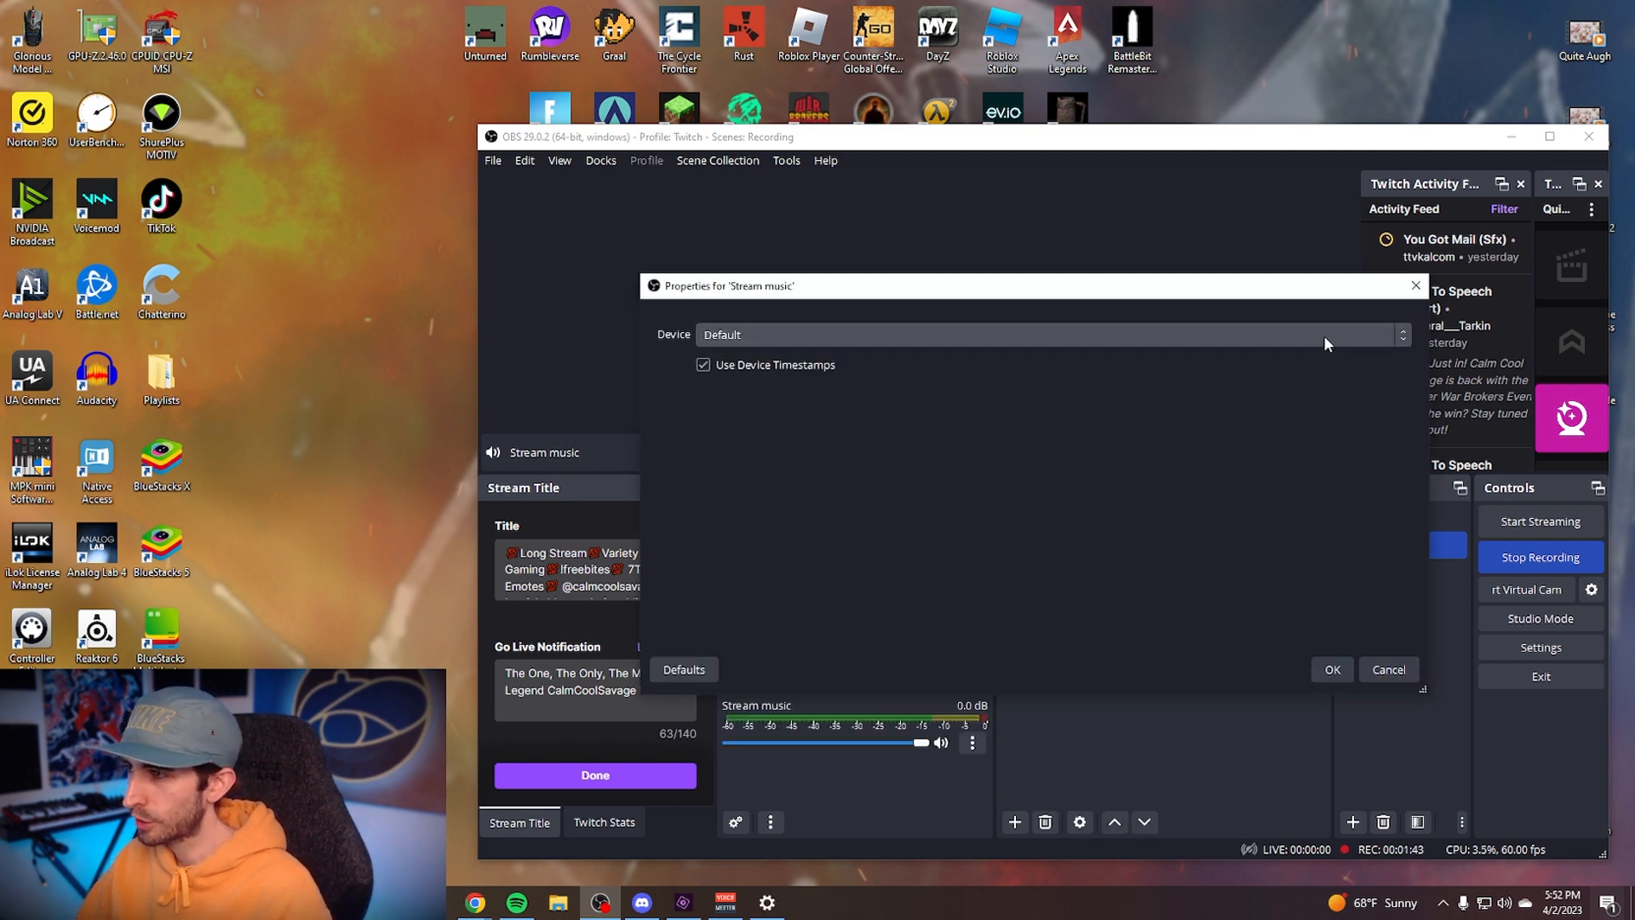
Set the Stream music source's device to VoiceMeeter Aux Input (VB-Audio VoiceMeeter AUX VAIO)
click(1324, 334)
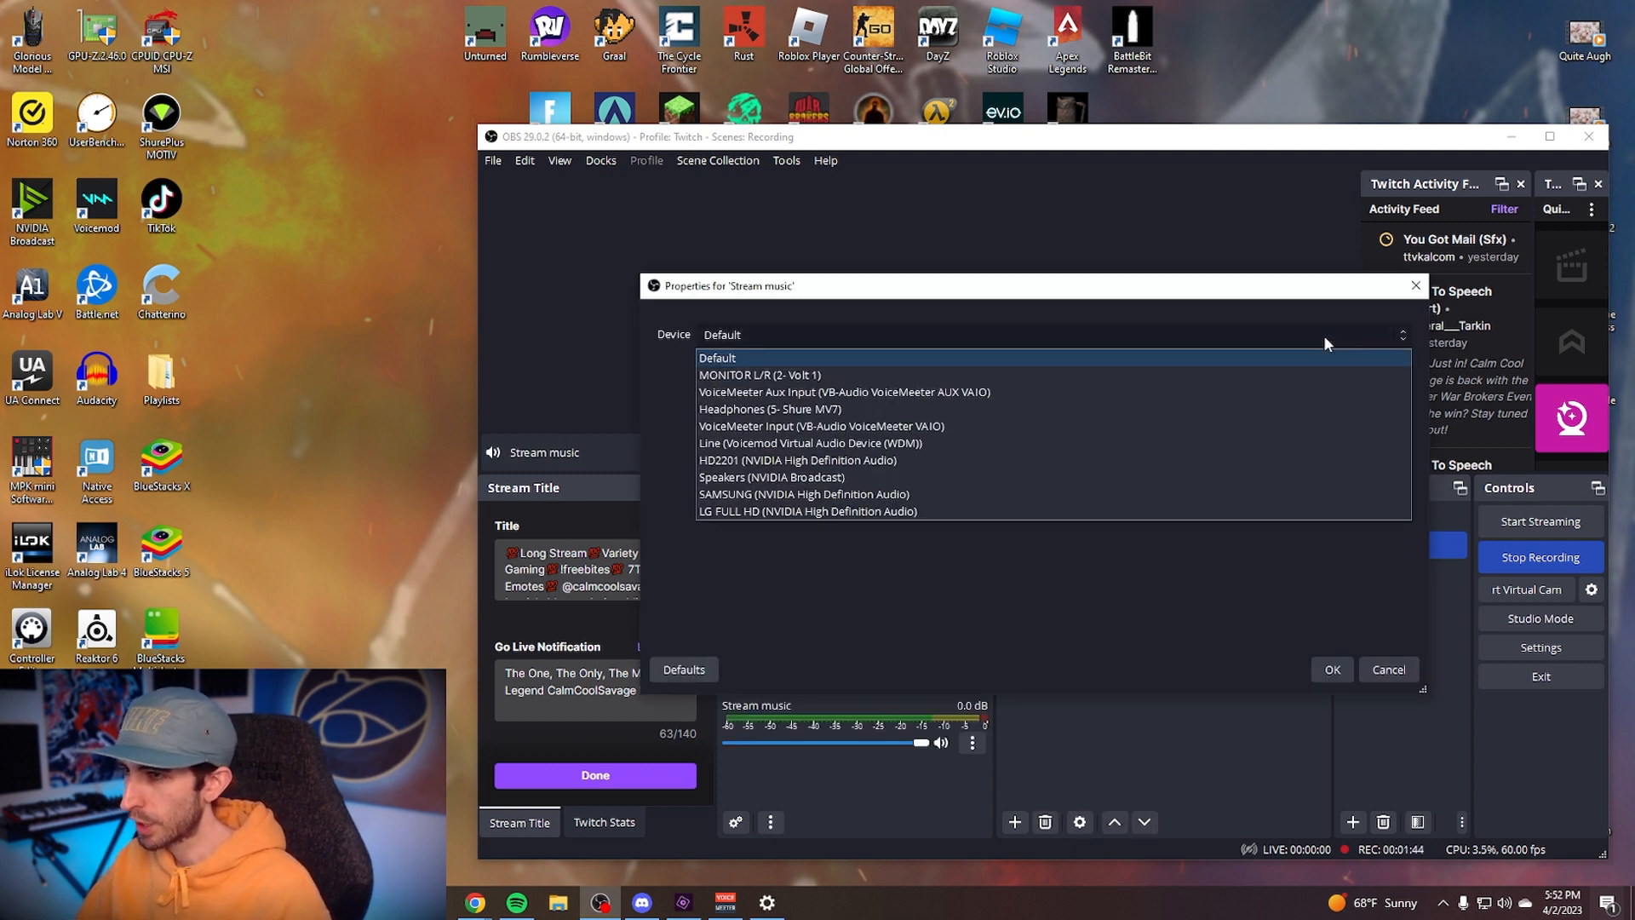
click(1039, 394)
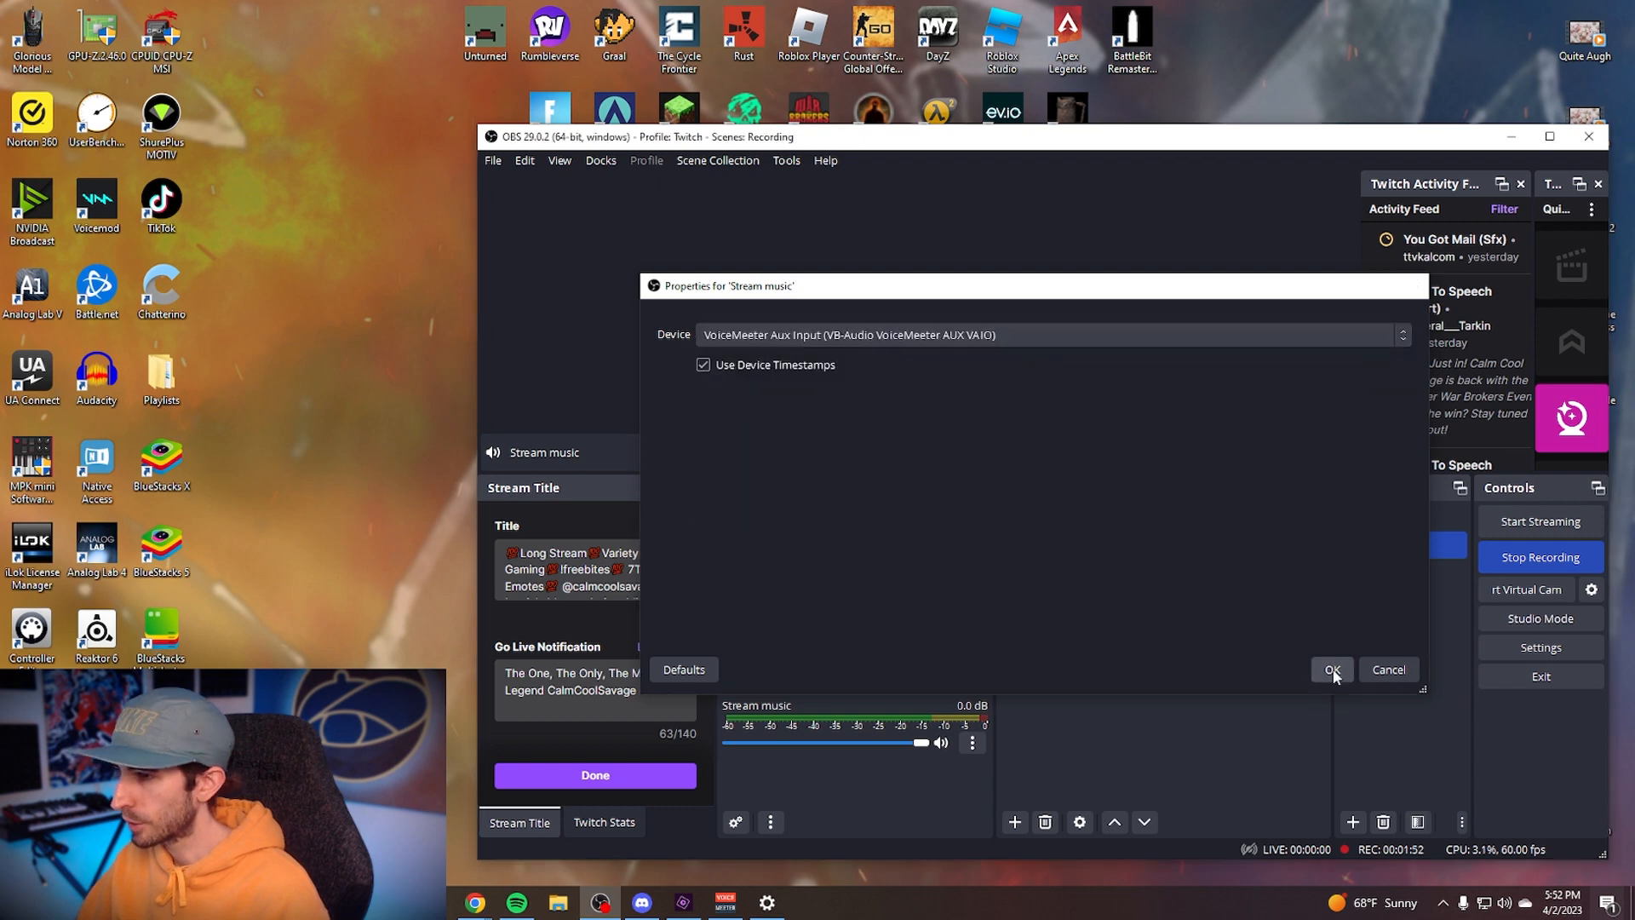
click(1332, 669)
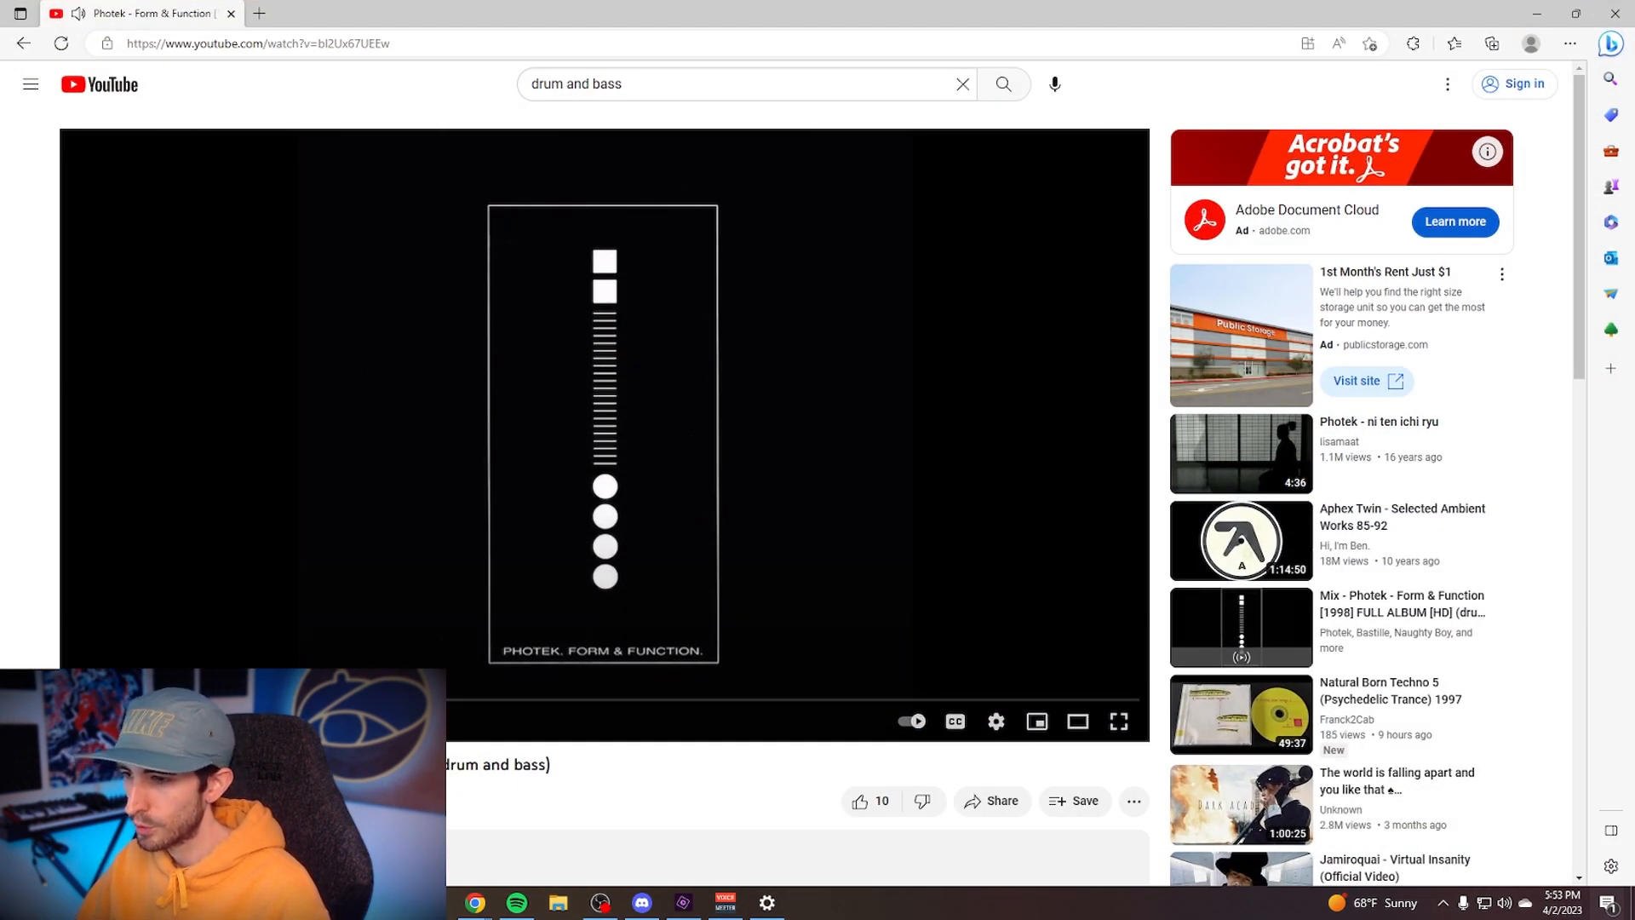
Play the "How To Get Free Bits On Twitch" video in Chrome to test the Desktop Audio meter, and pause it
click(768, 905)
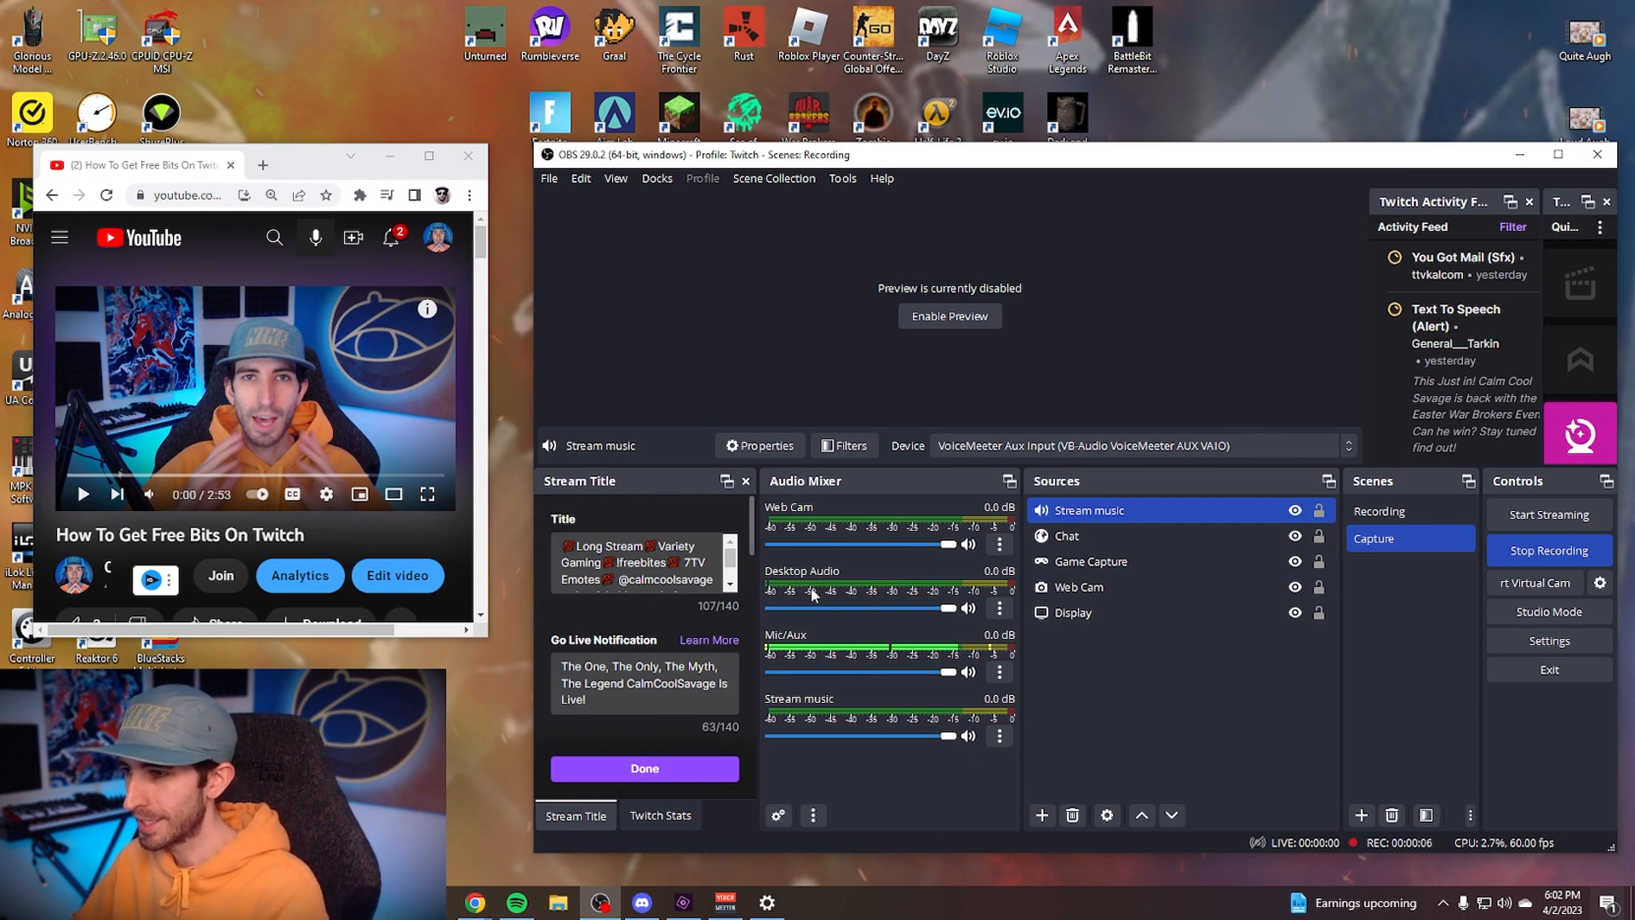
click(82, 497)
click(82, 499)
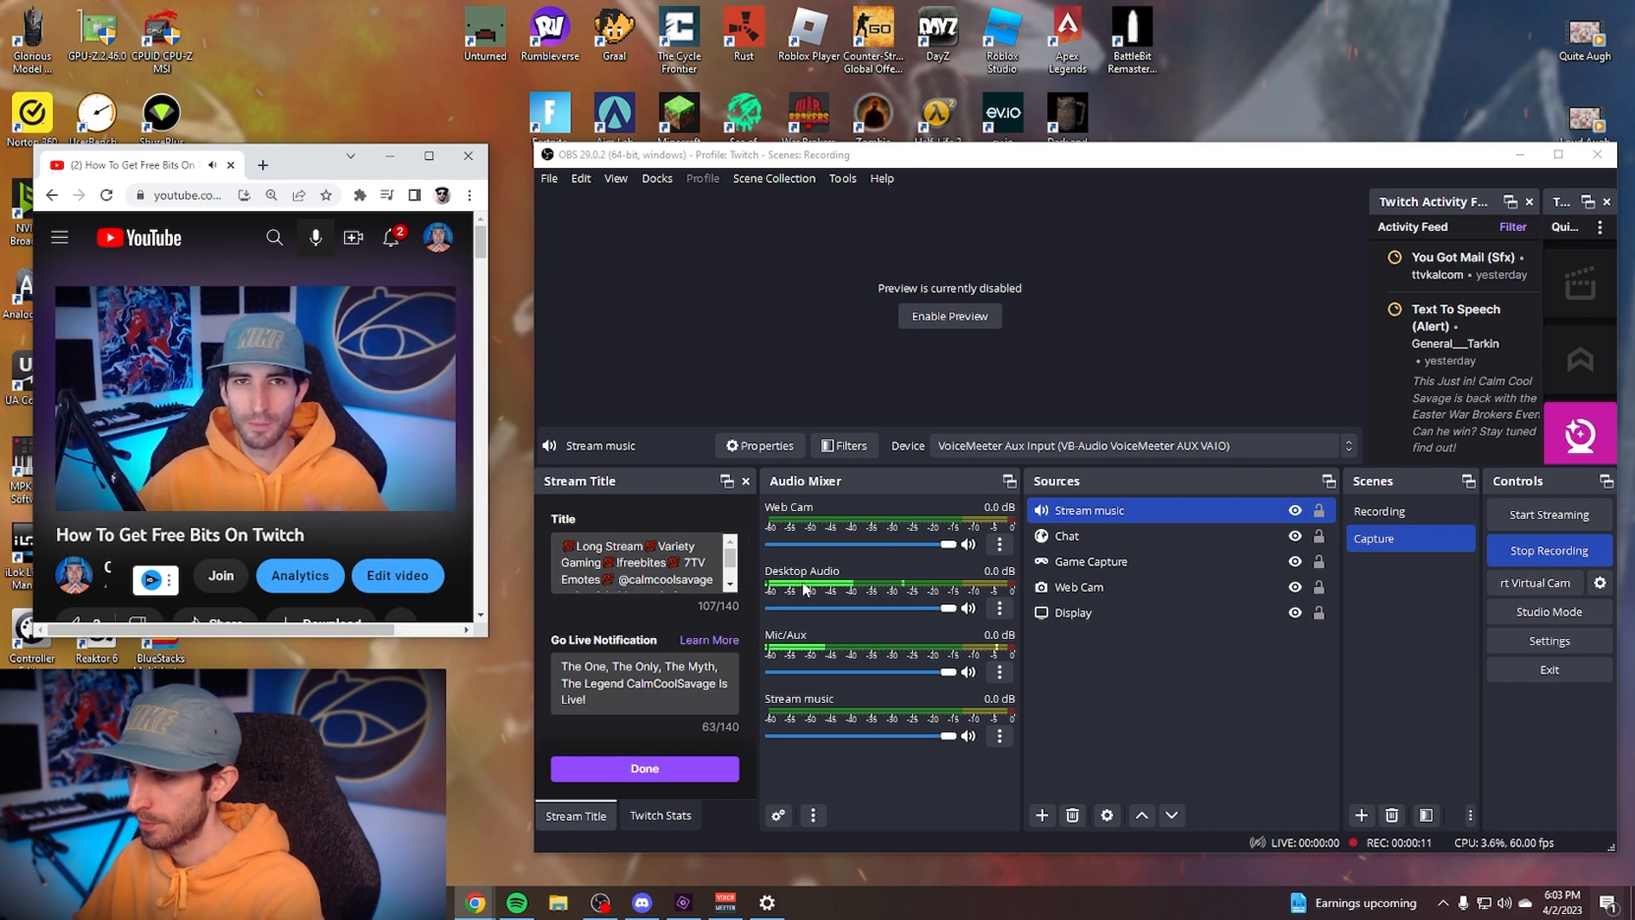
click(80, 497)
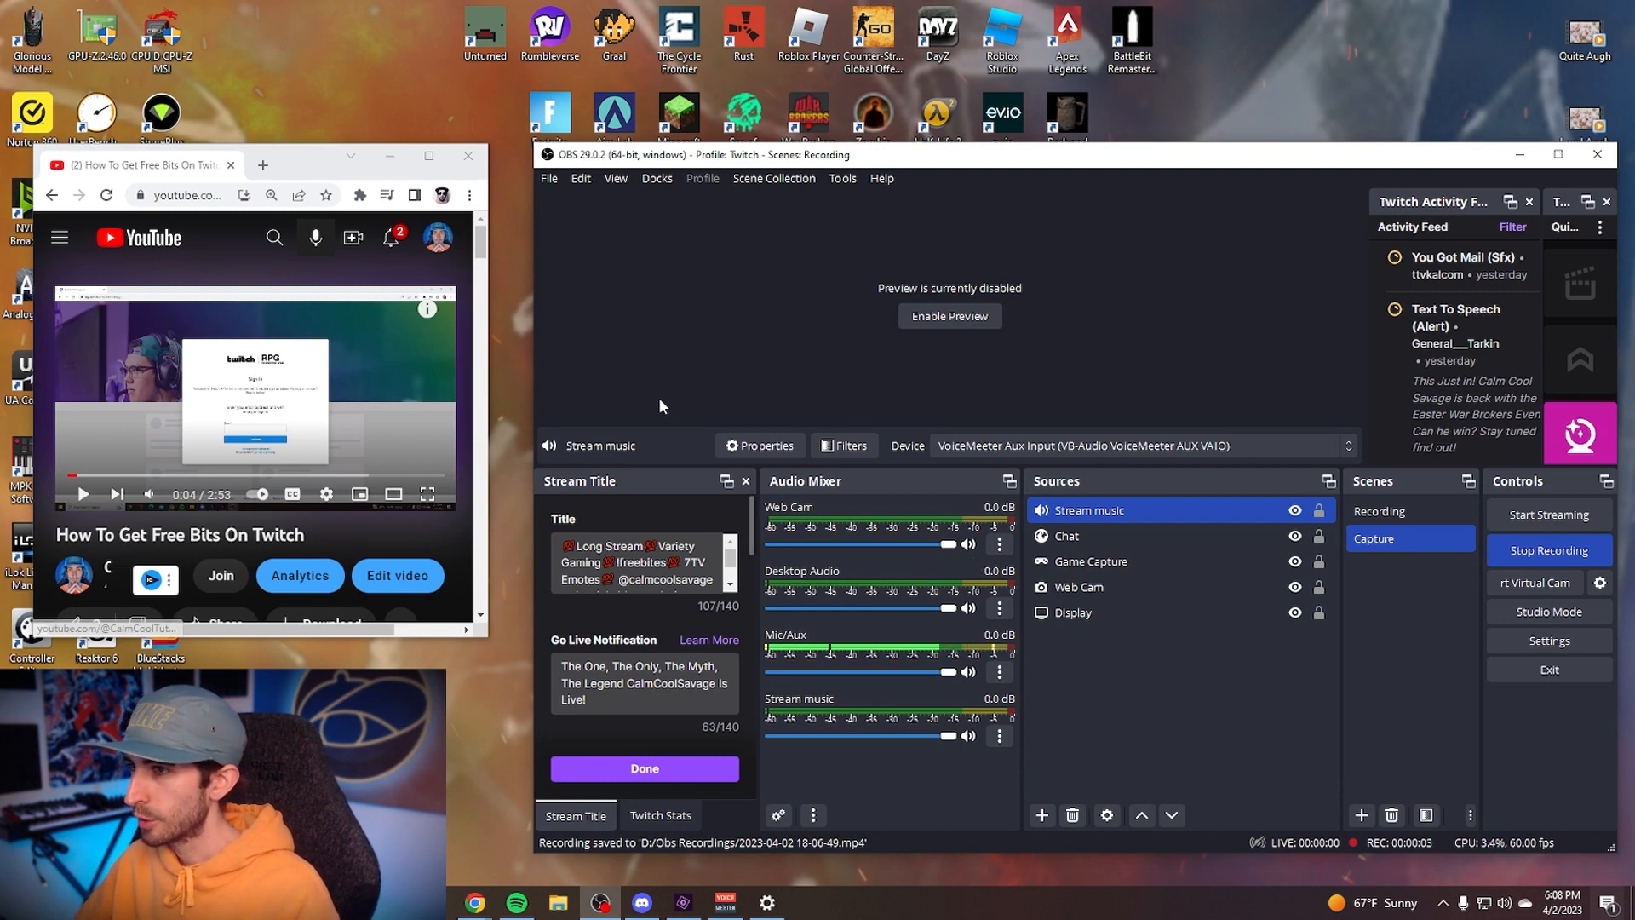
Play the Photek music video in Edge together with the Chrome video to compare the Stream music and Desktop Audio meters
click(432, 903)
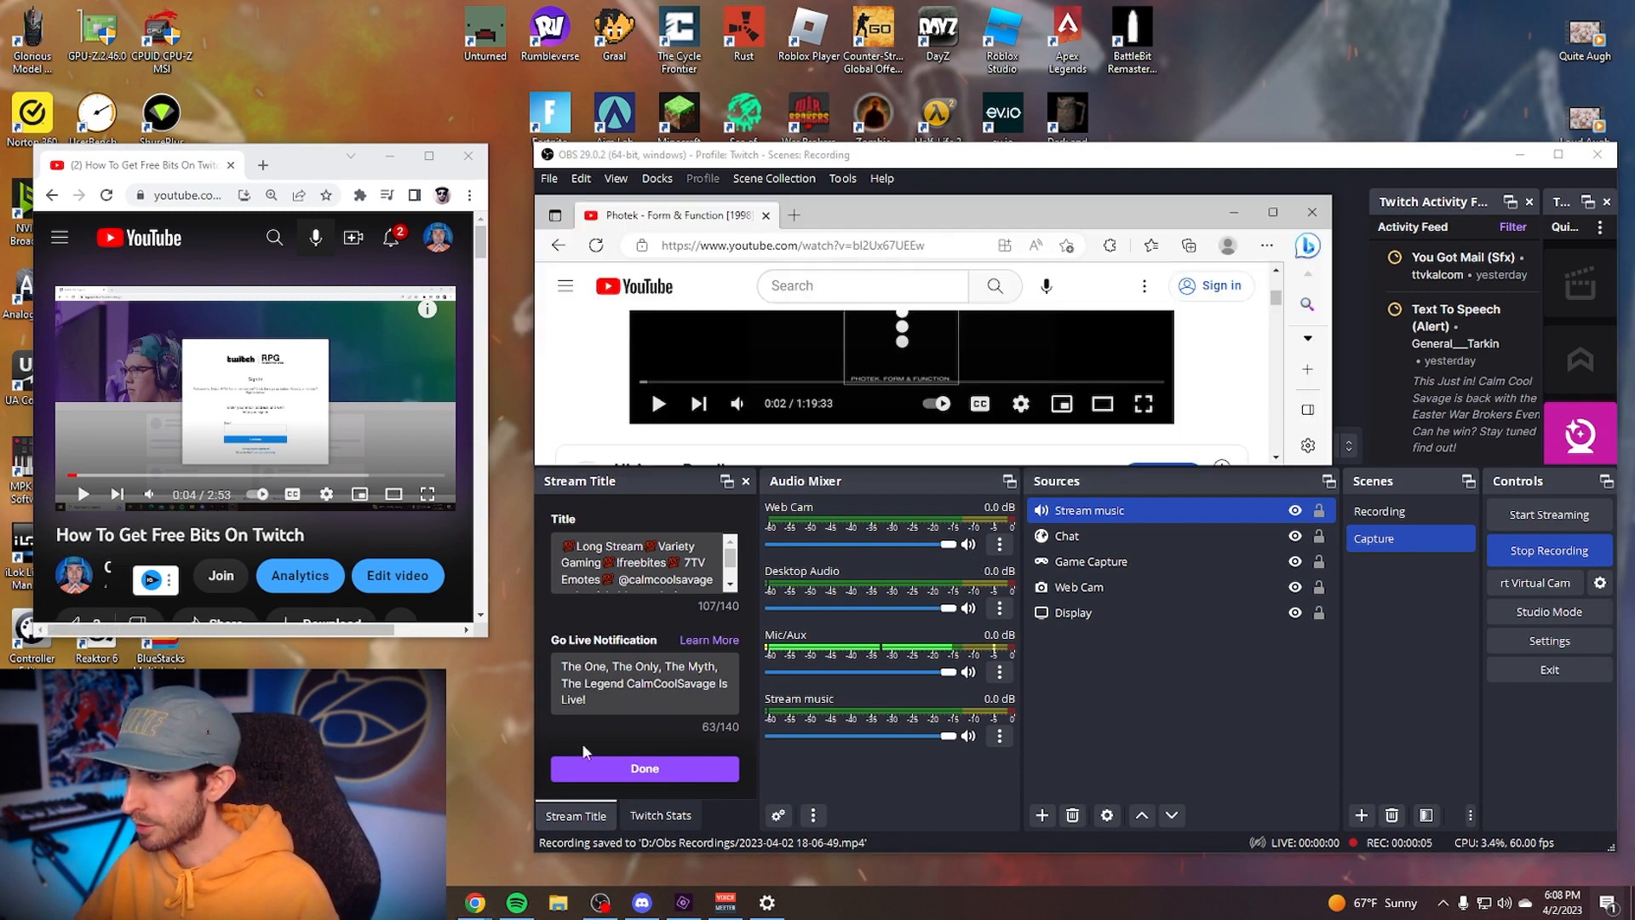
click(658, 403)
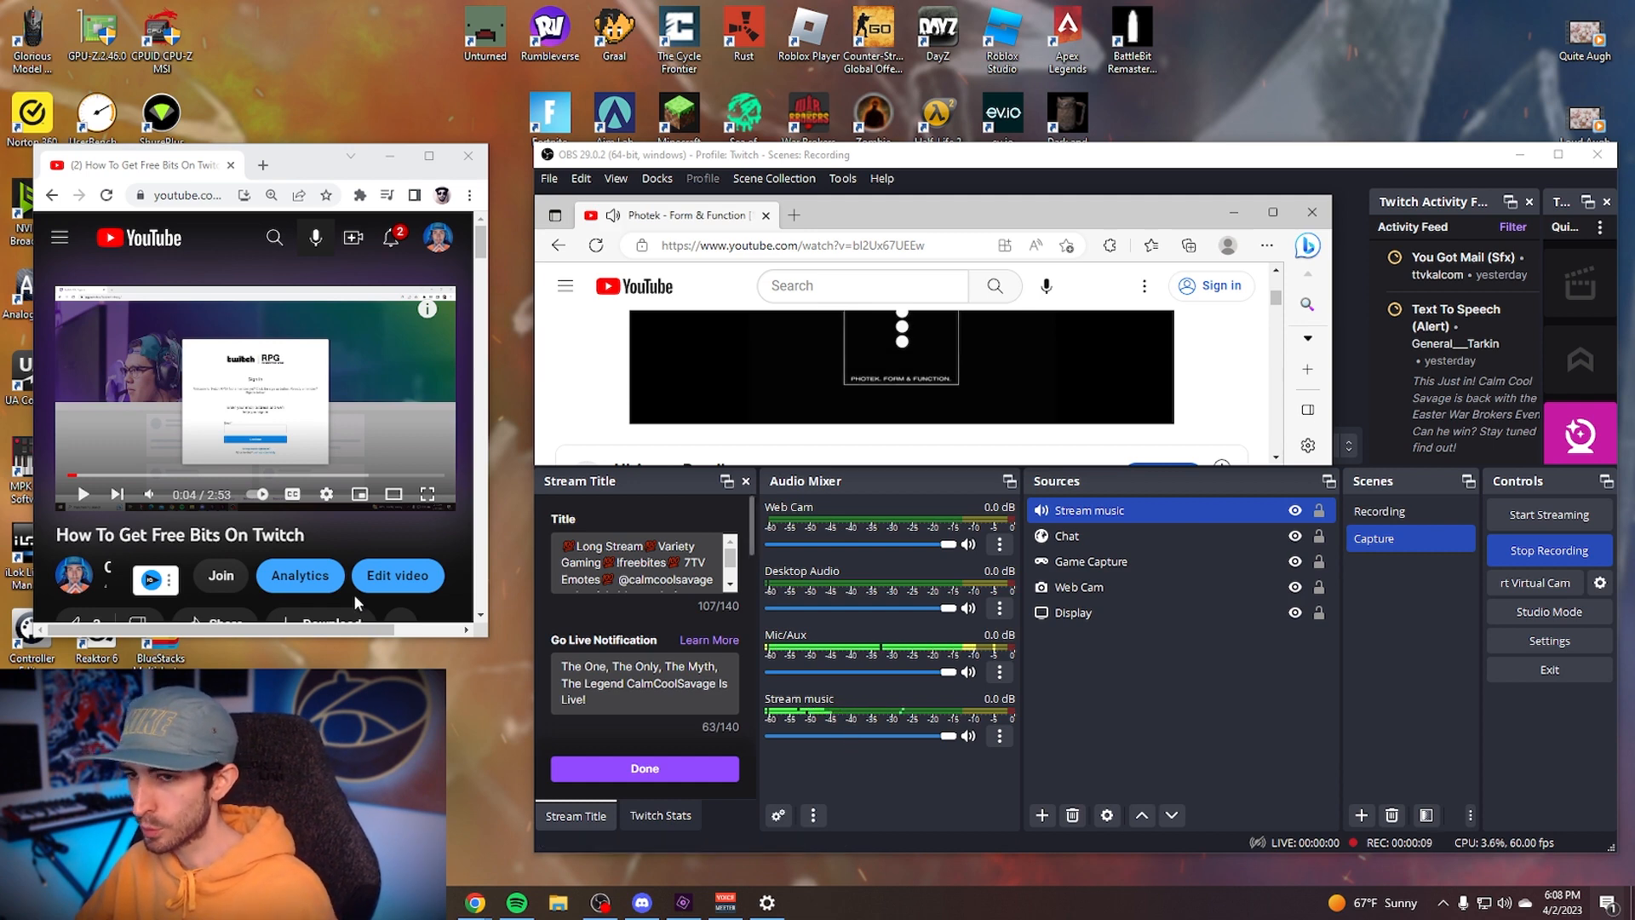
click(83, 494)
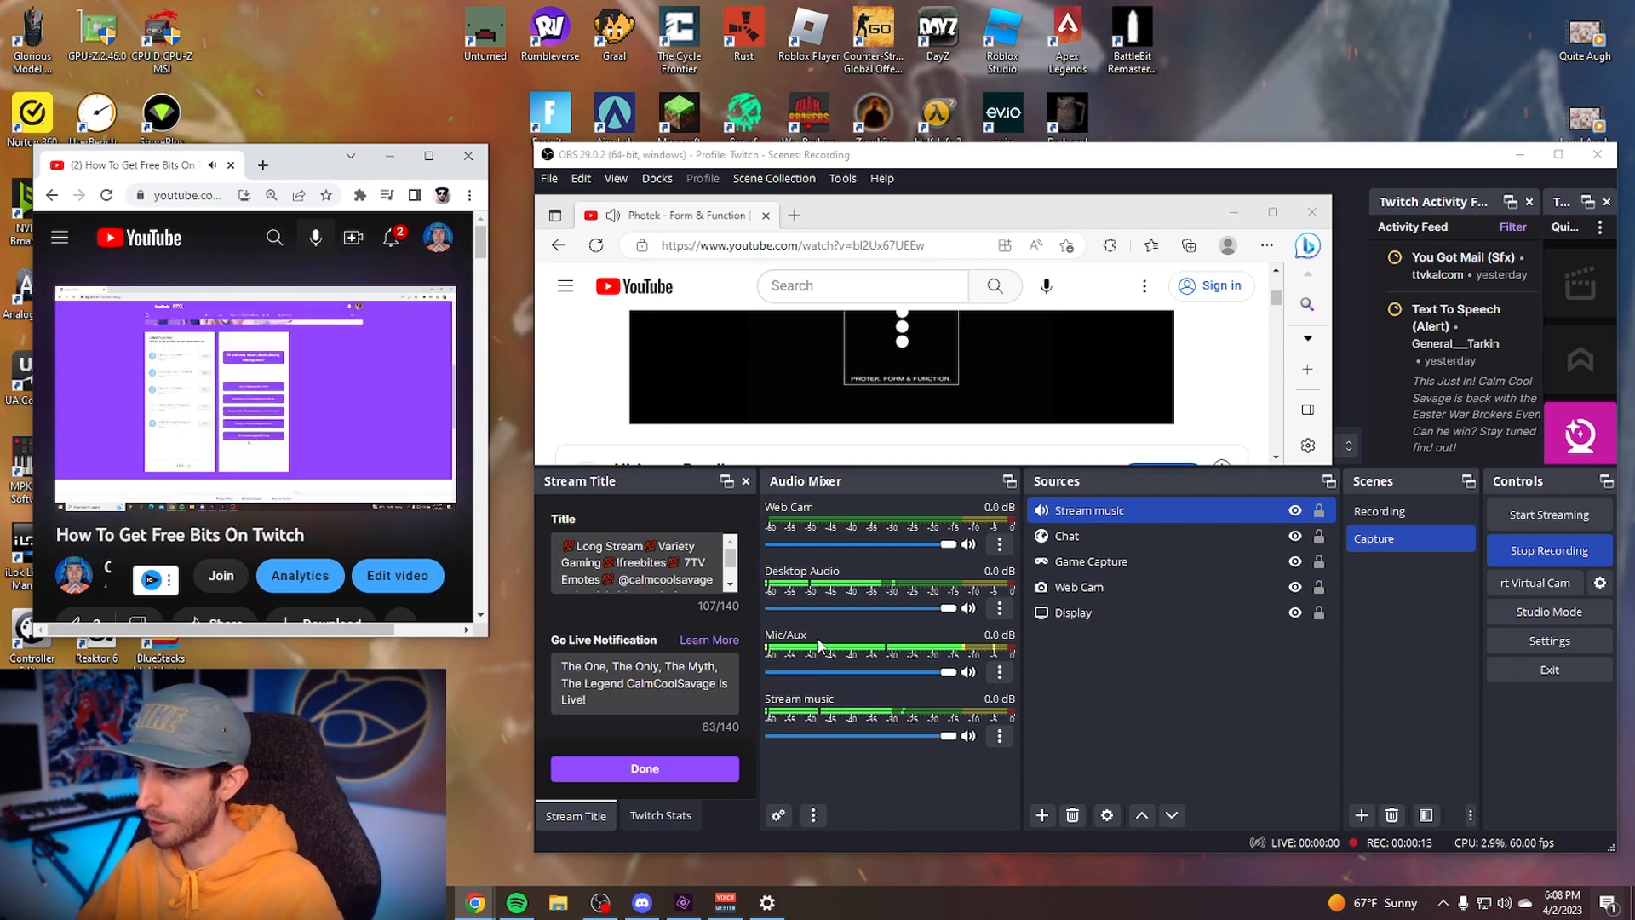
click(81, 495)
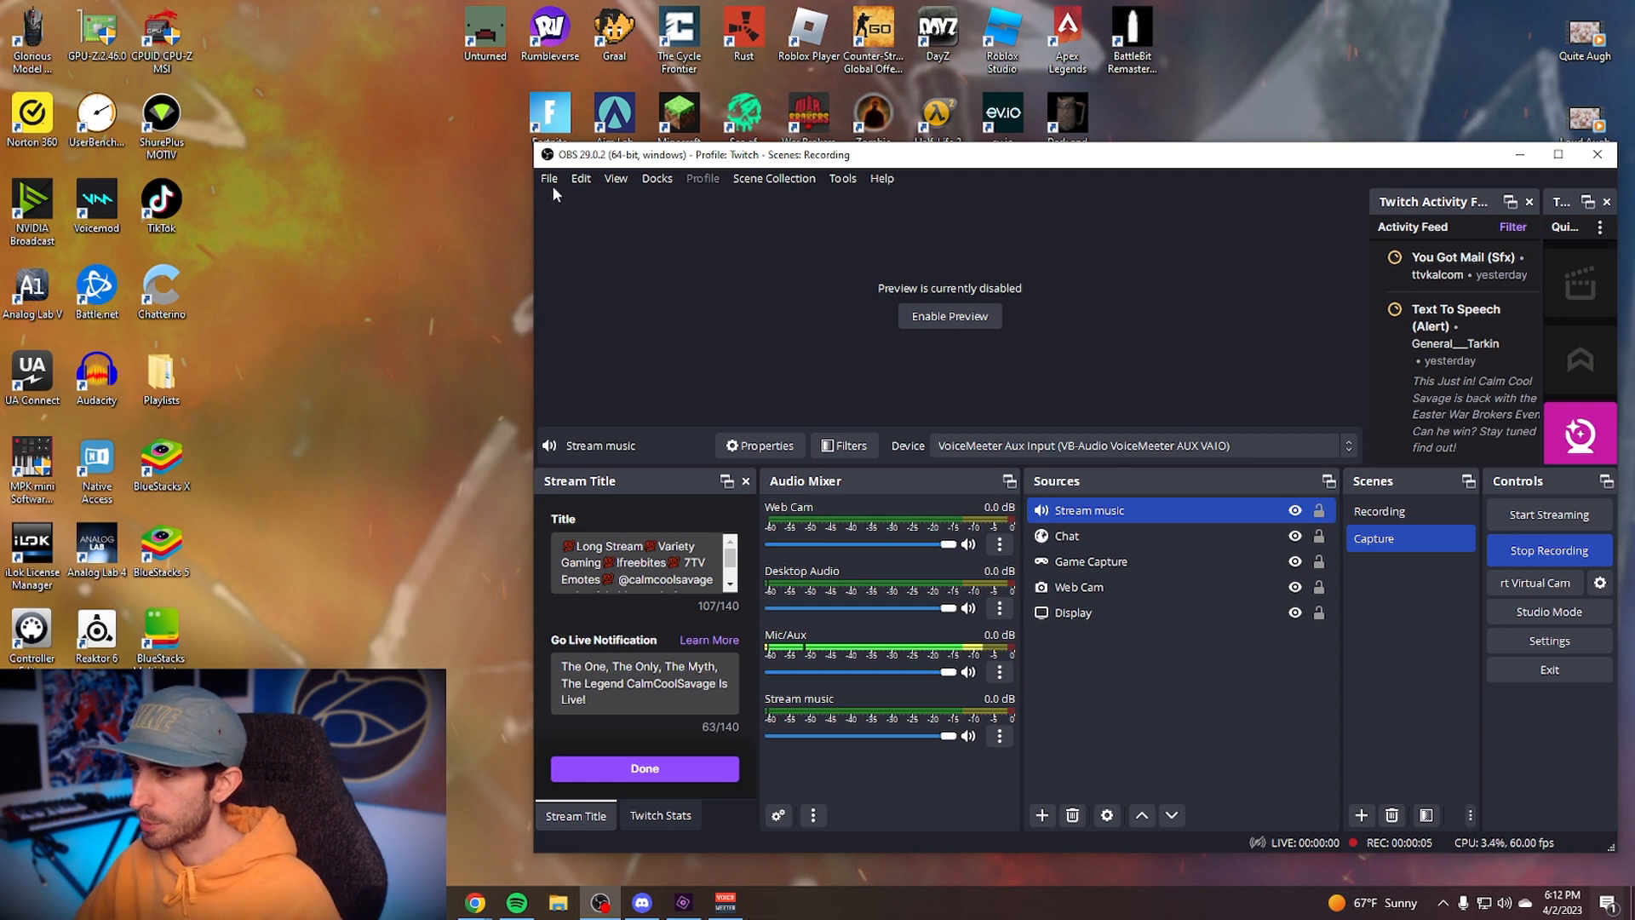
Check the Twitch VOD Track option and its track selection in the streaming output settings, and close the settings
click(549, 178)
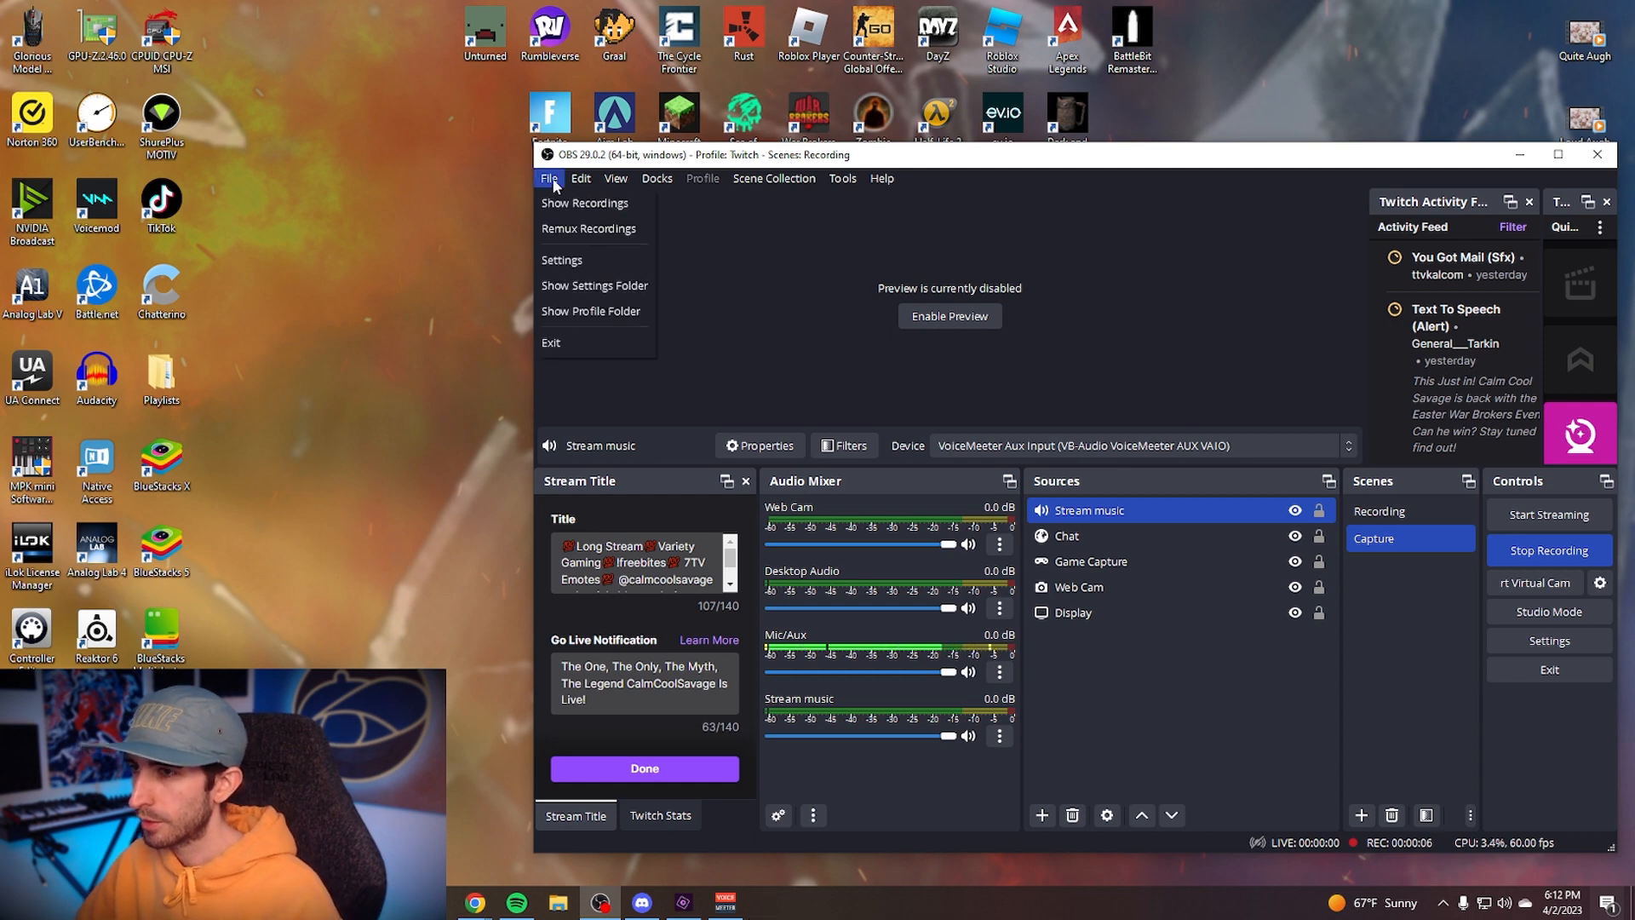
click(562, 259)
click(697, 281)
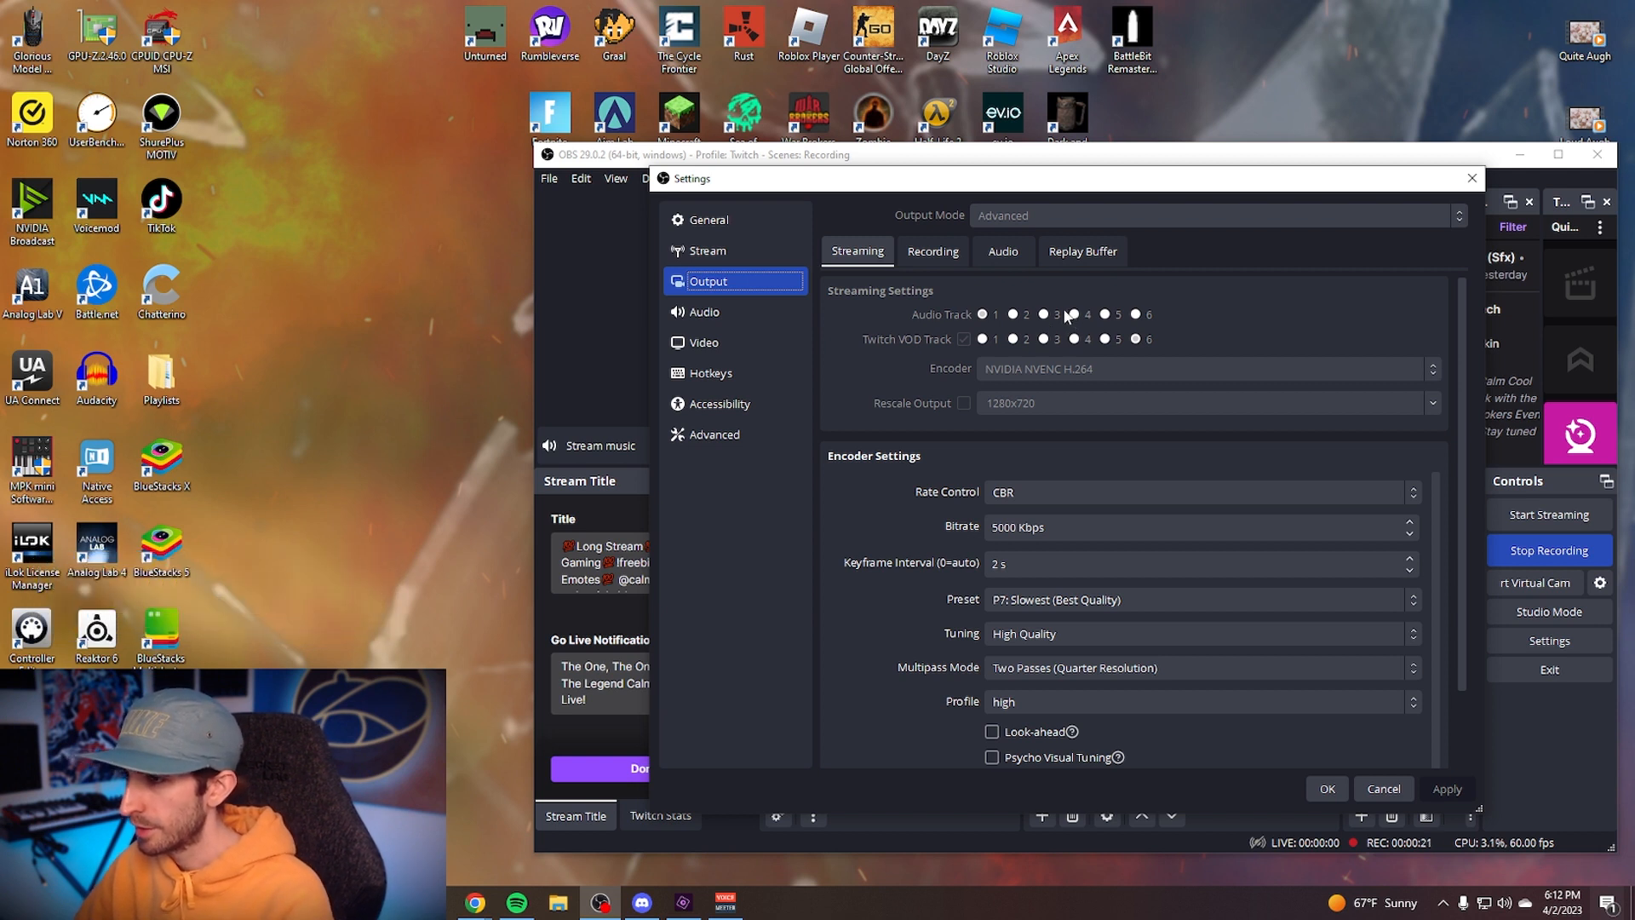
click(963, 340)
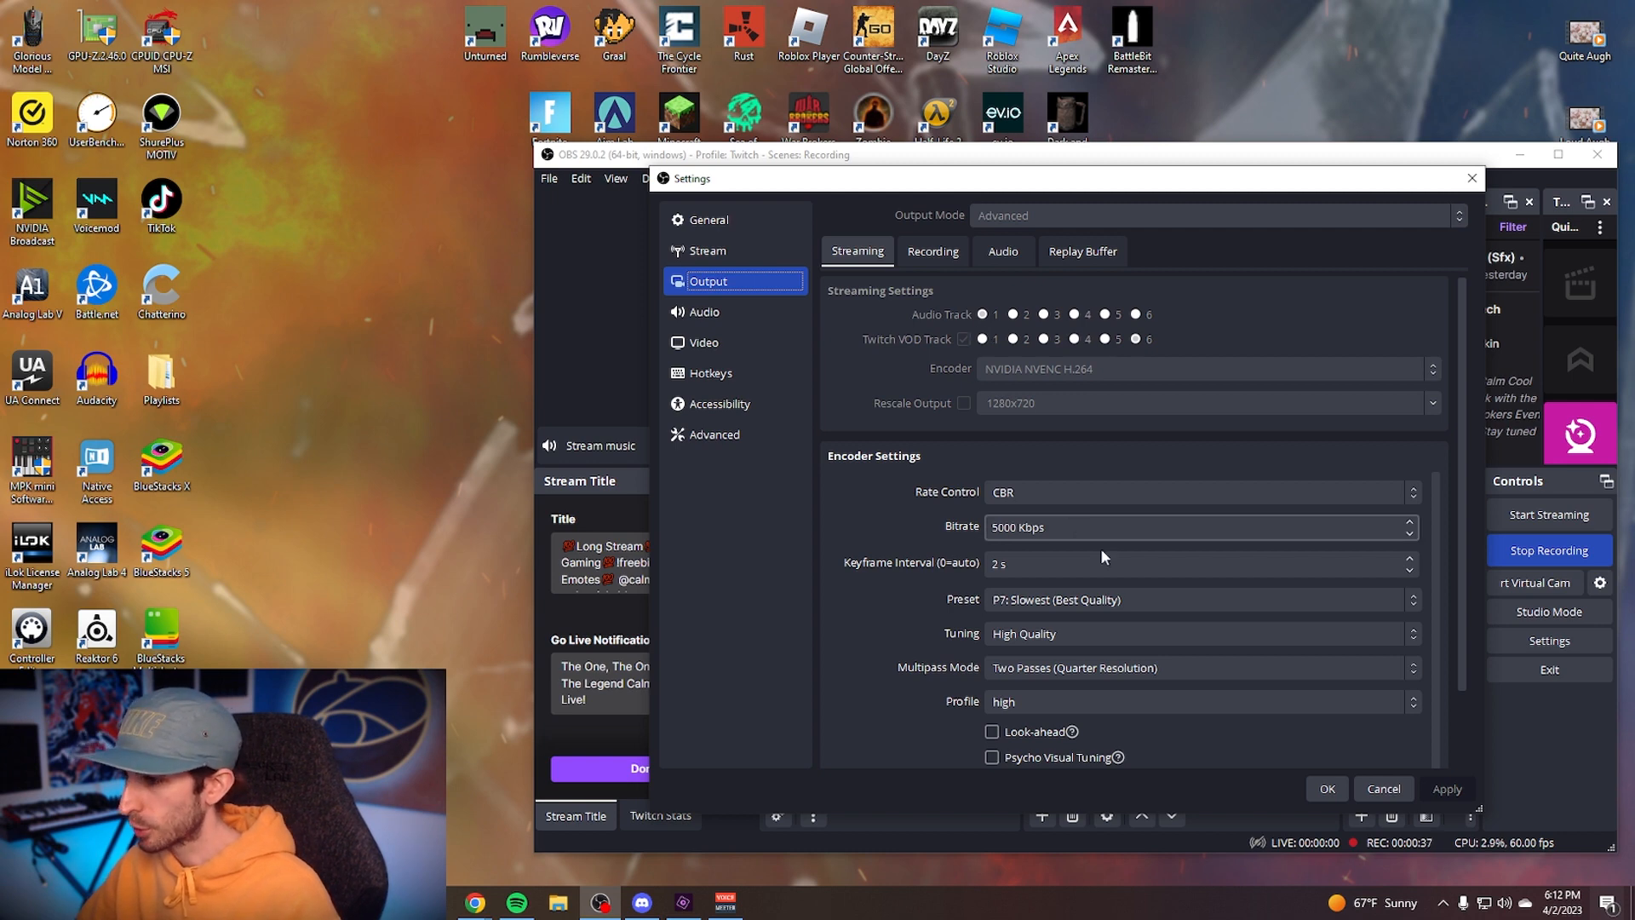
click(1322, 794)
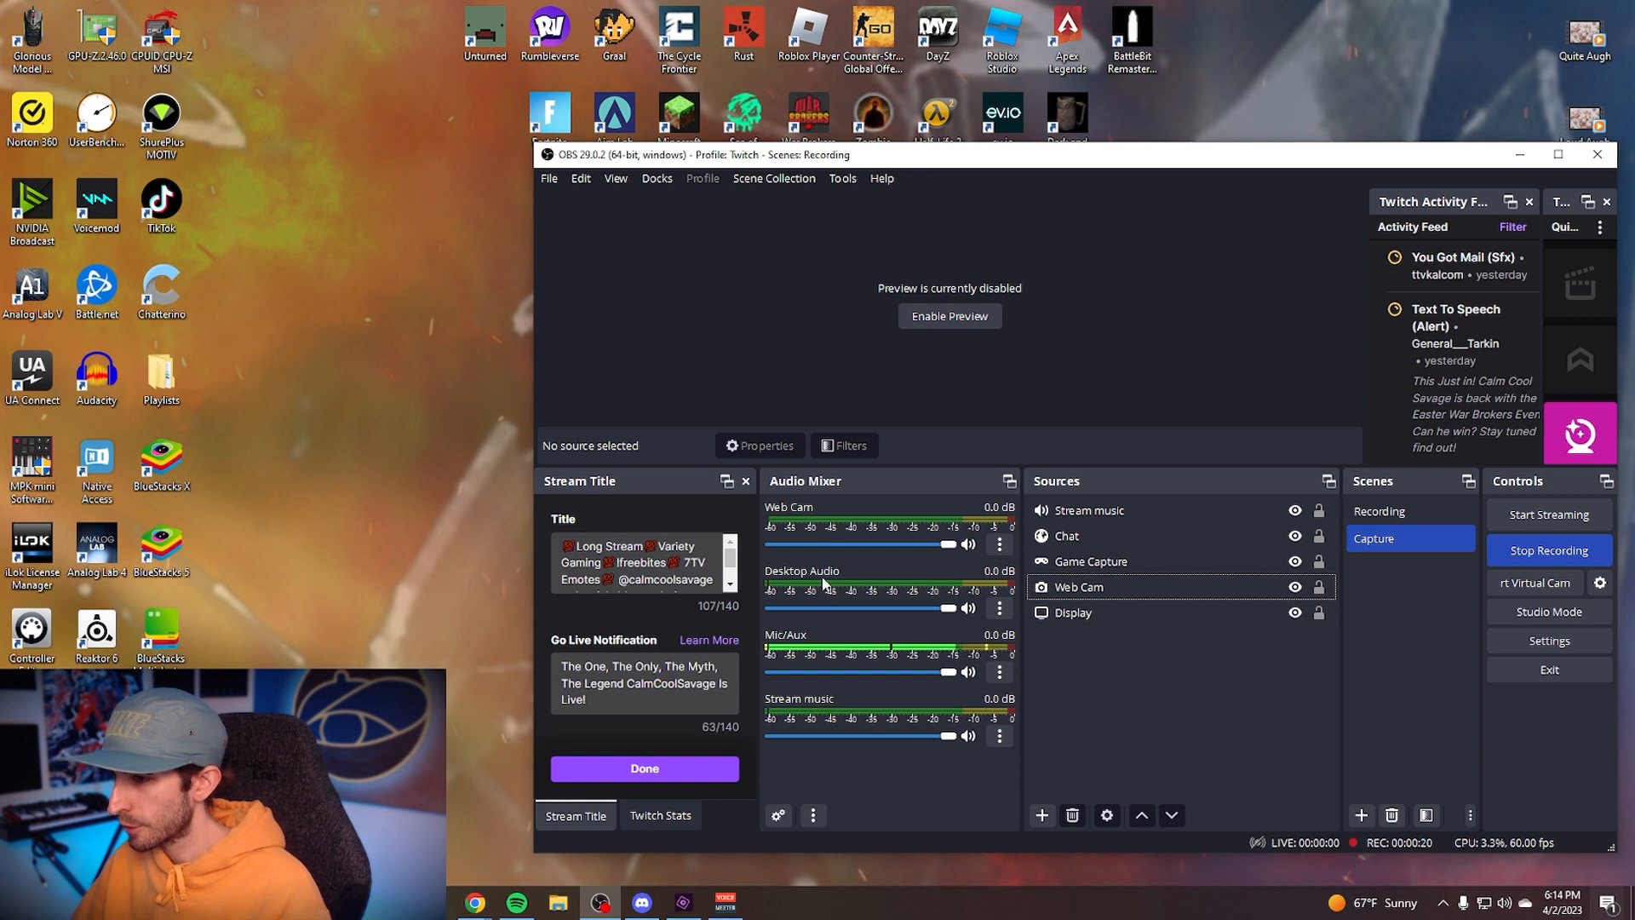
click(999, 736)
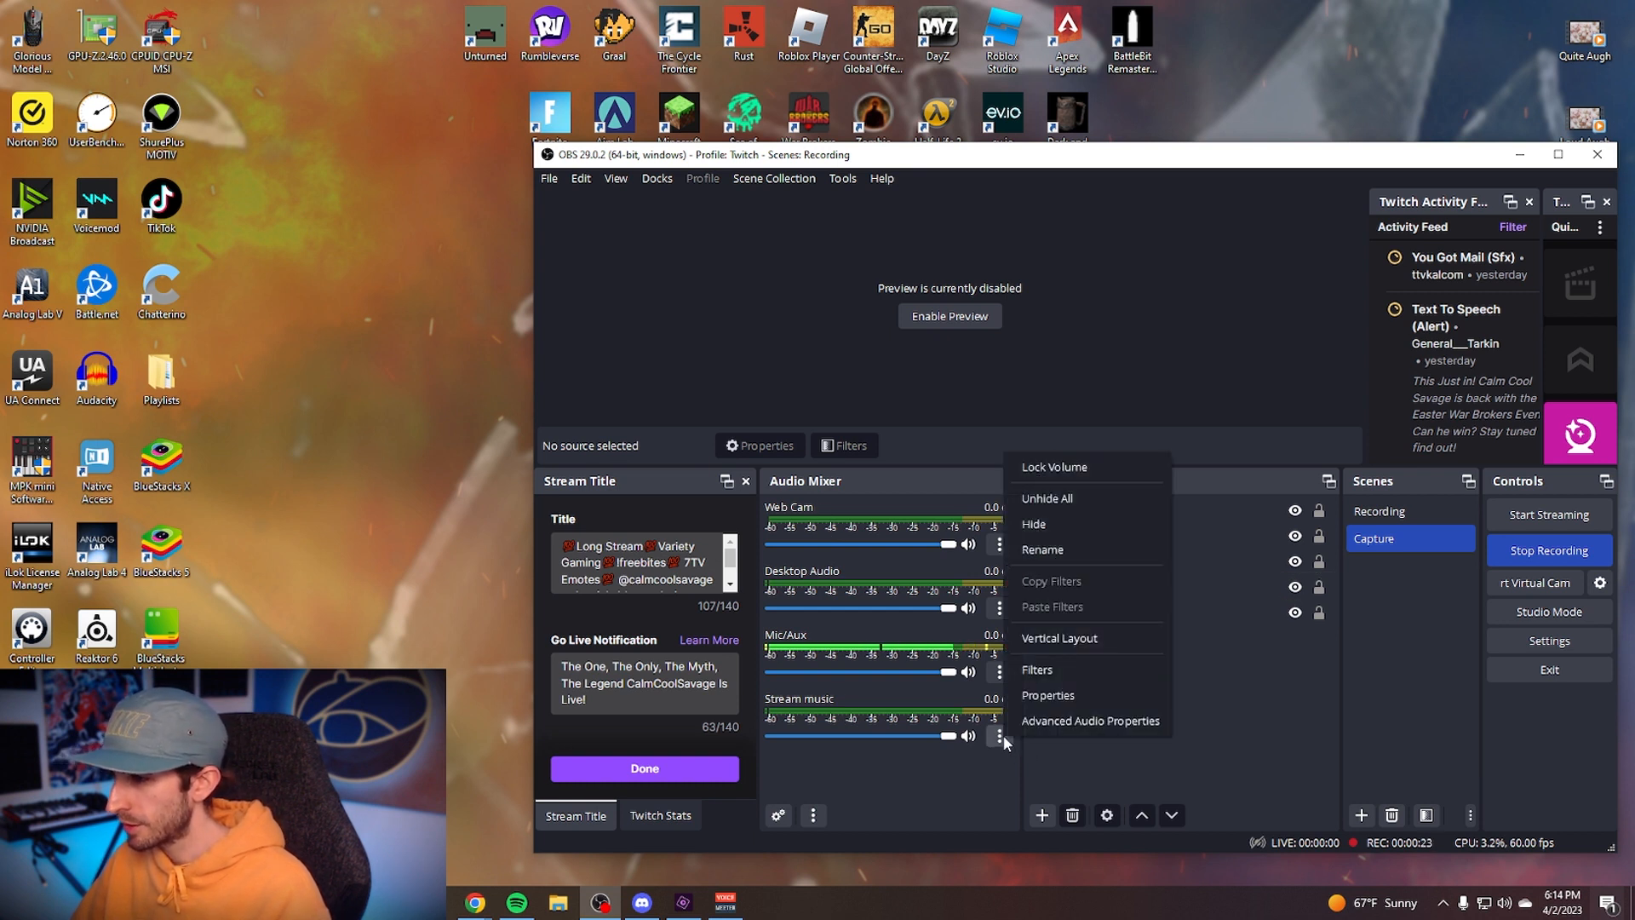
click(1070, 722)
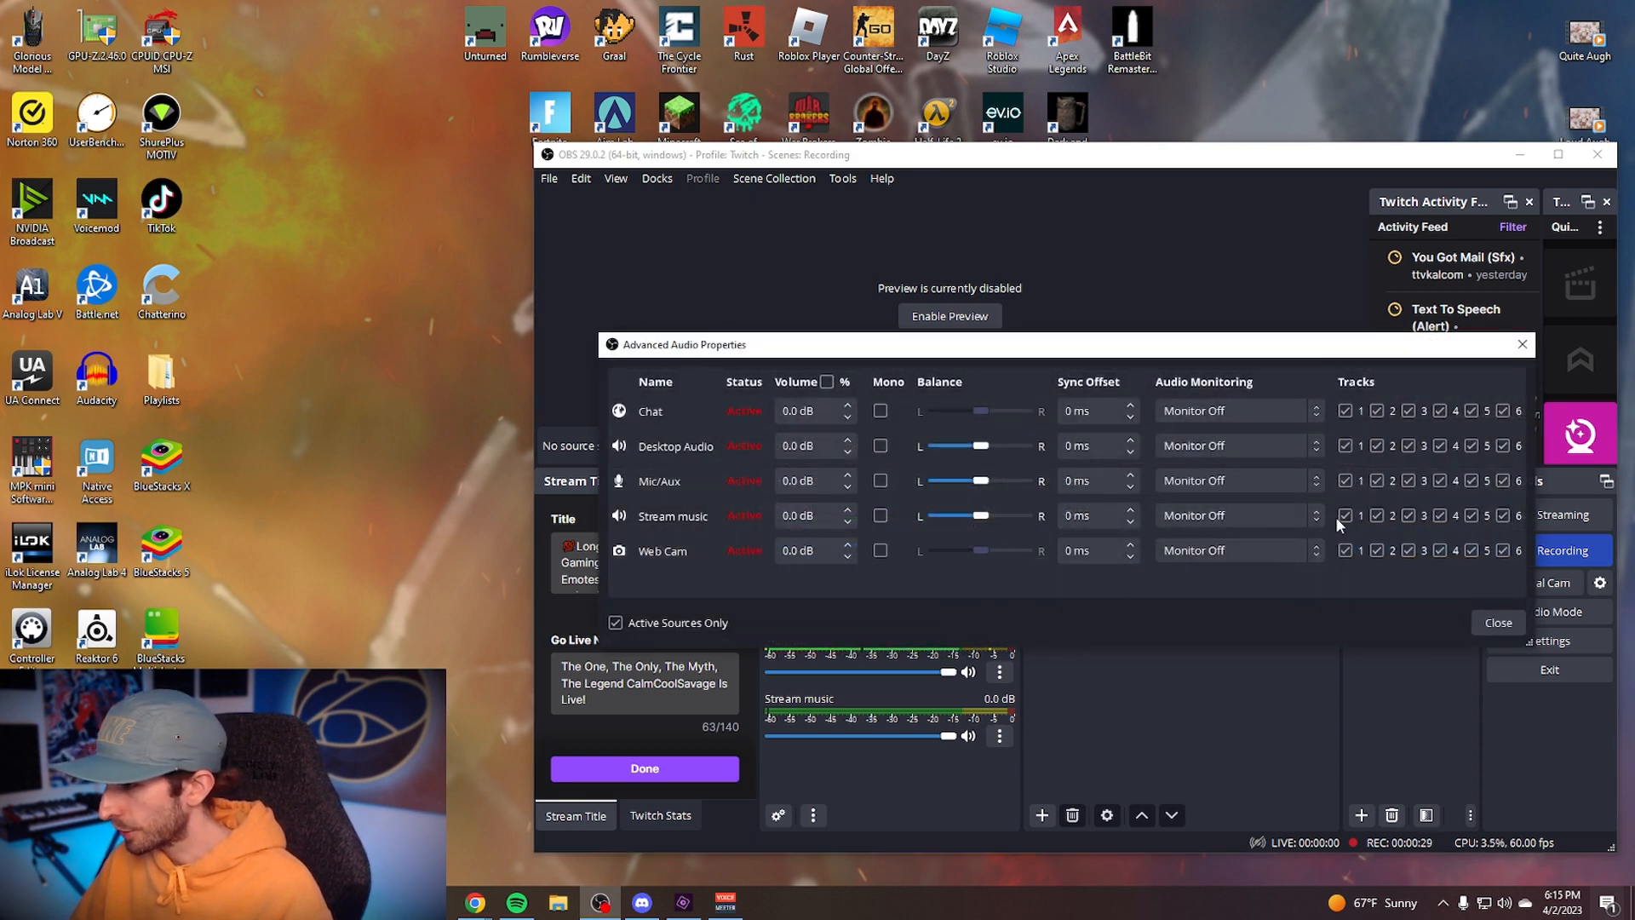
click(1377, 516)
click(1410, 516)
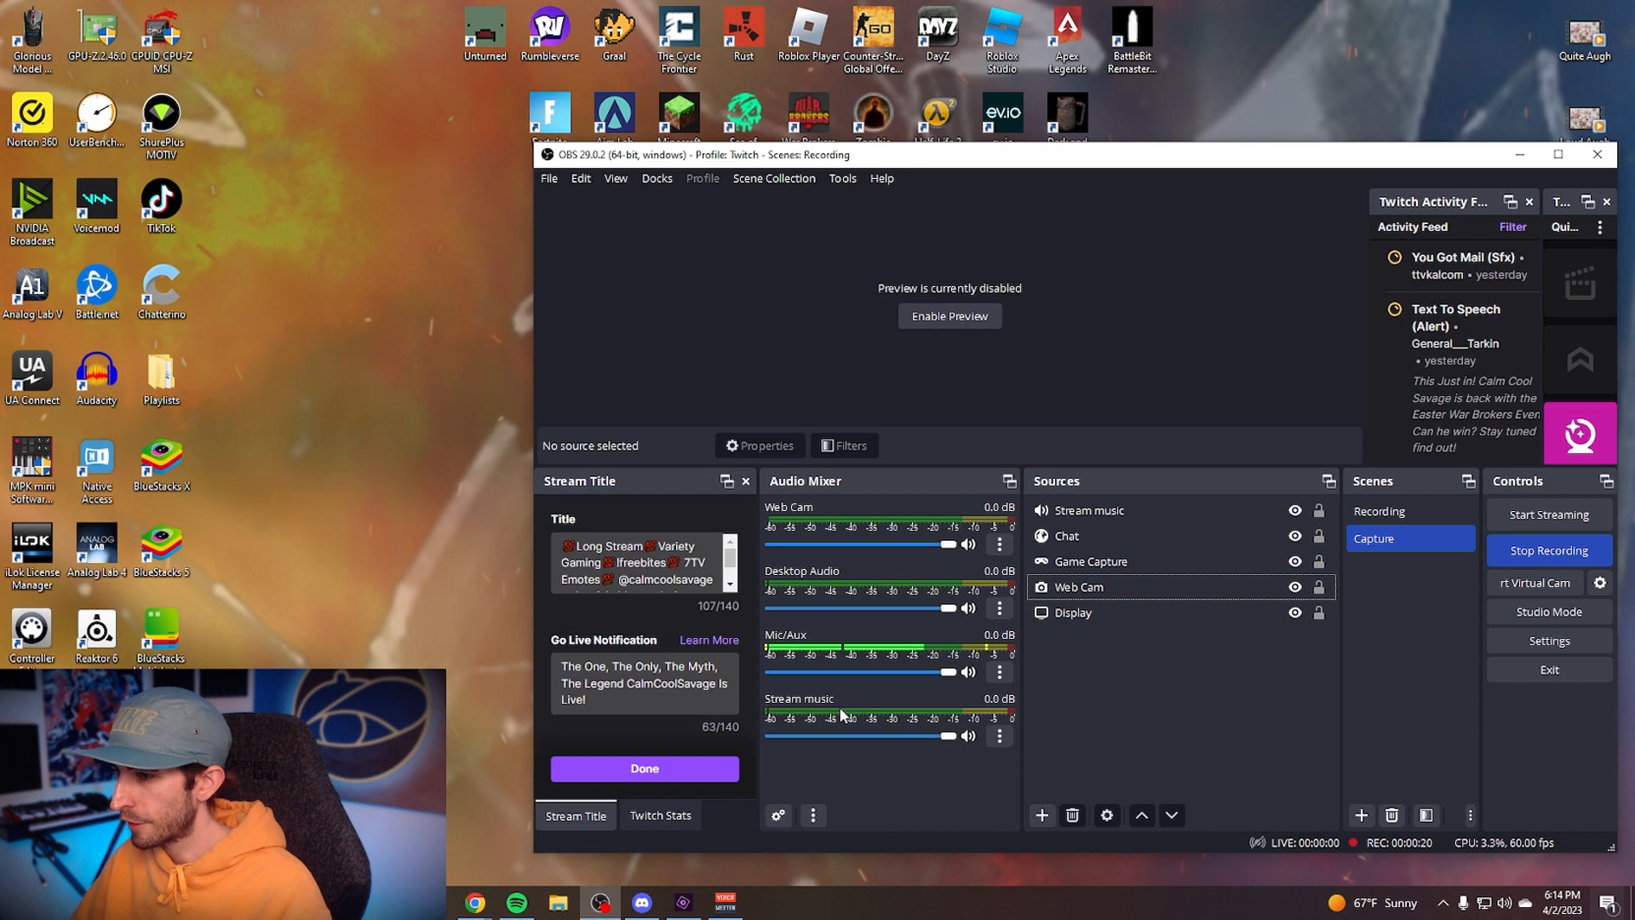
Disable tracks 2 through 6 for Stream music in the Advanced Audio Properties, keeping only track 1 enabled
click(1000, 736)
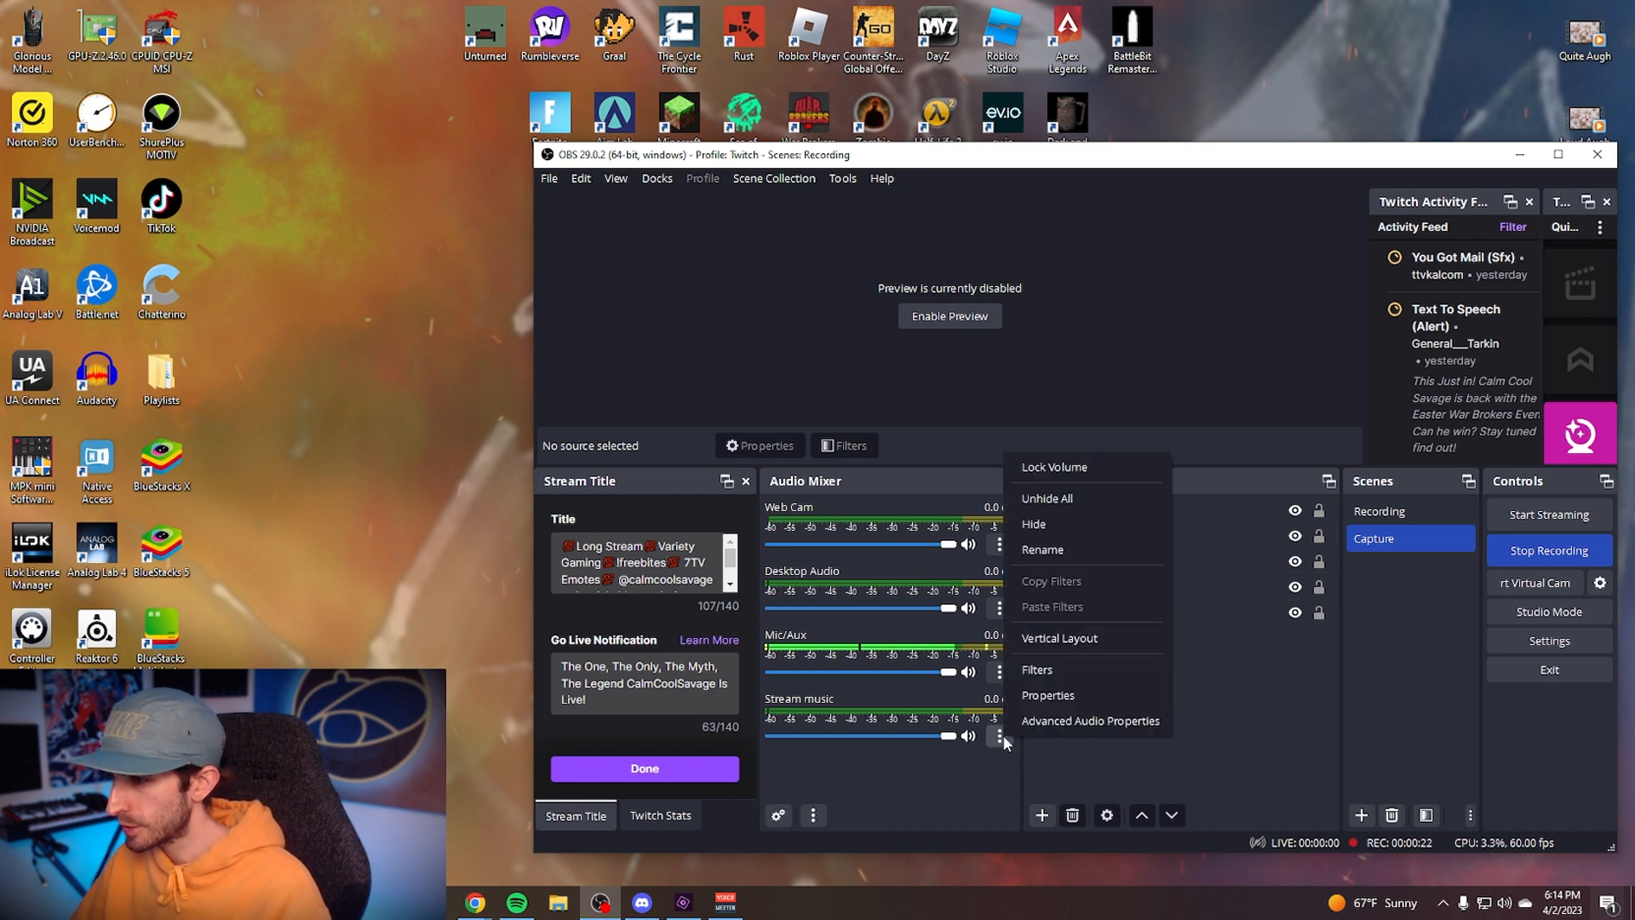
click(1070, 723)
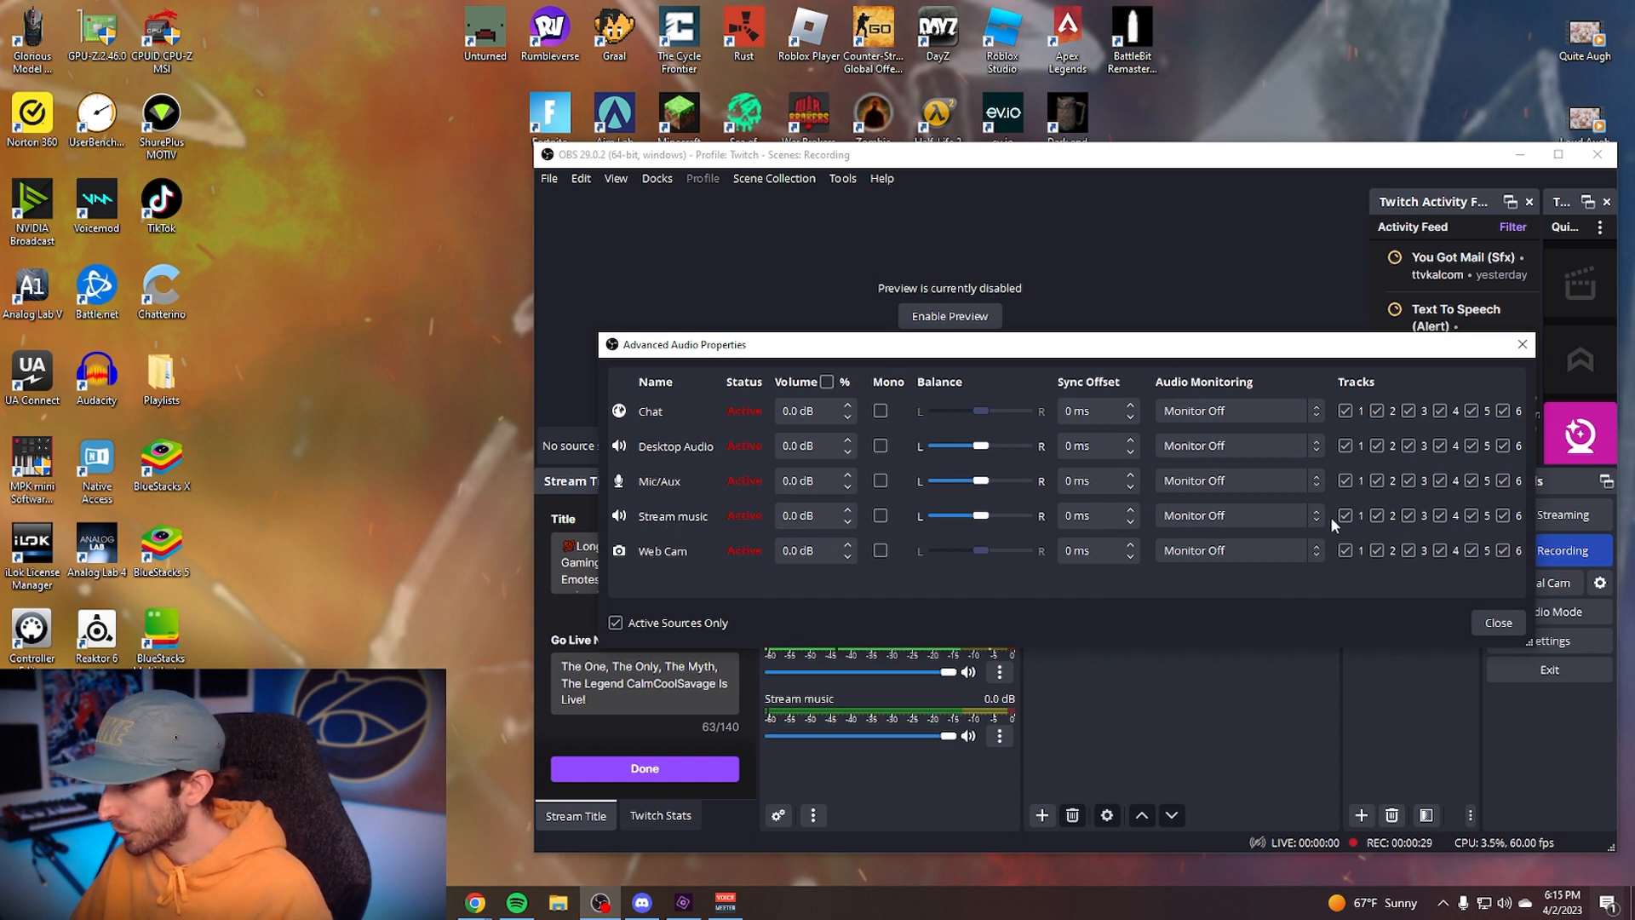
click(1377, 516)
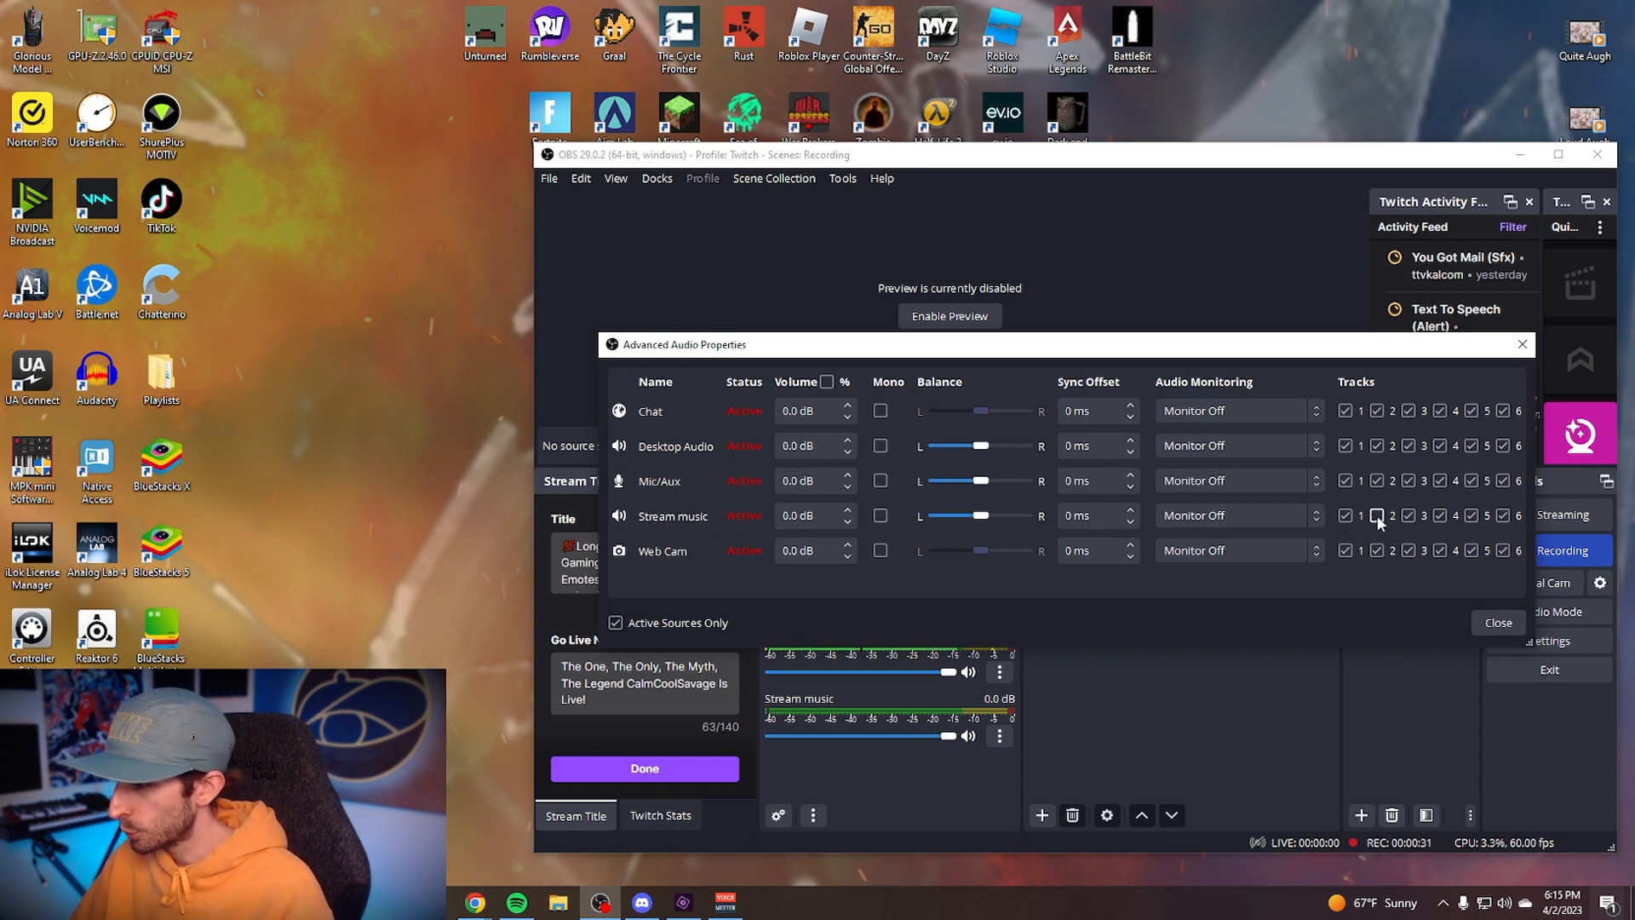
click(1409, 516)
click(1471, 516)
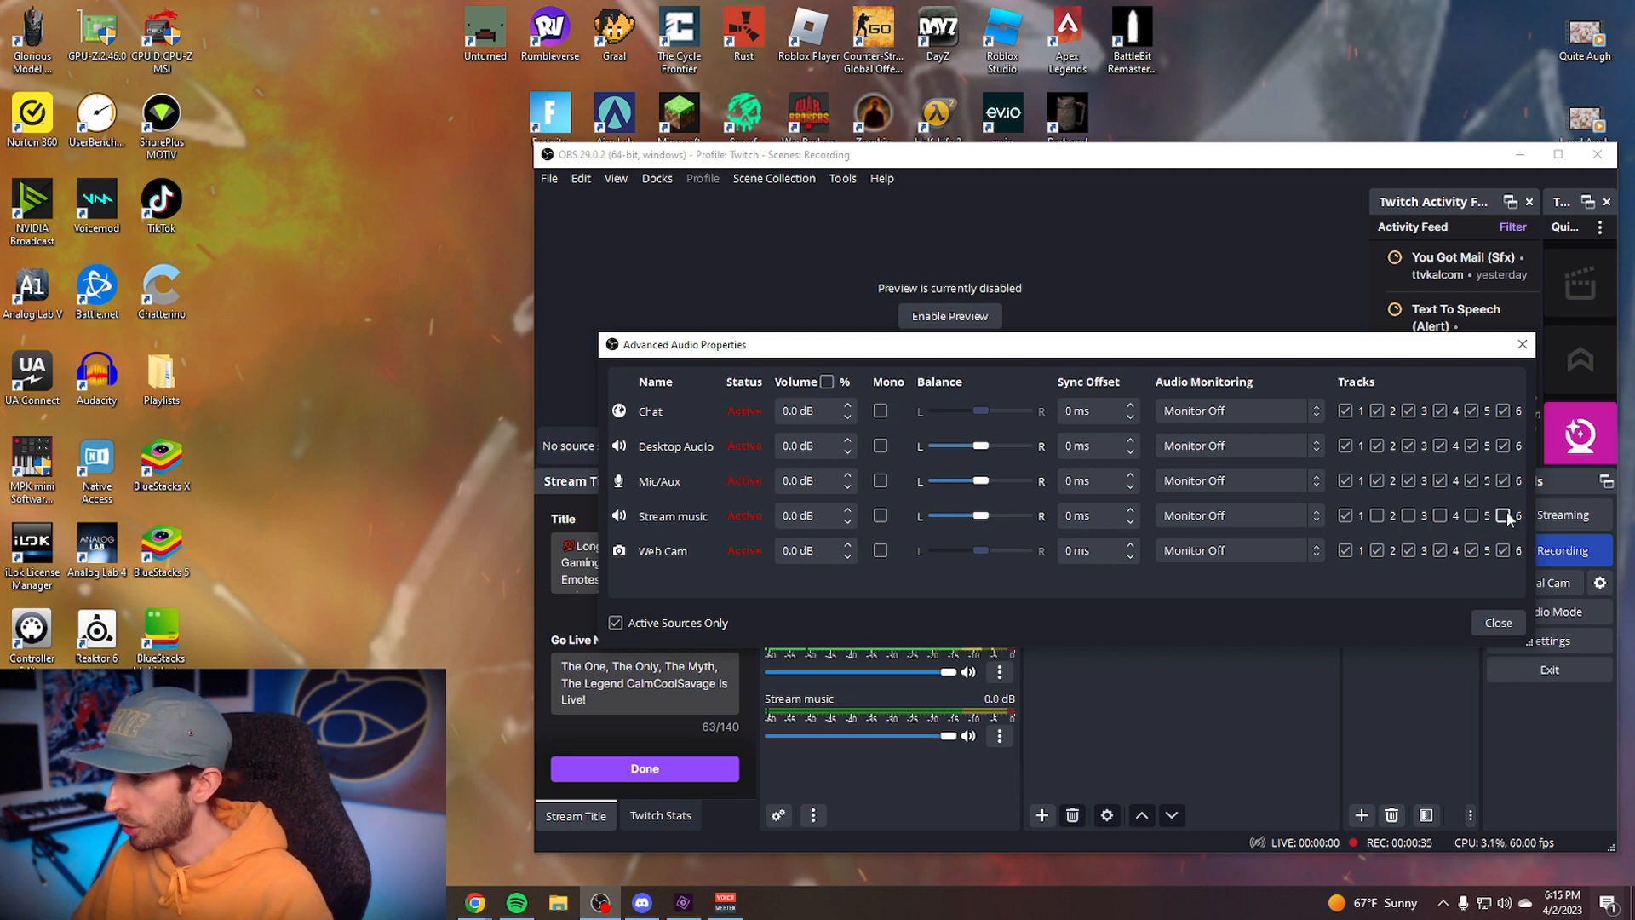